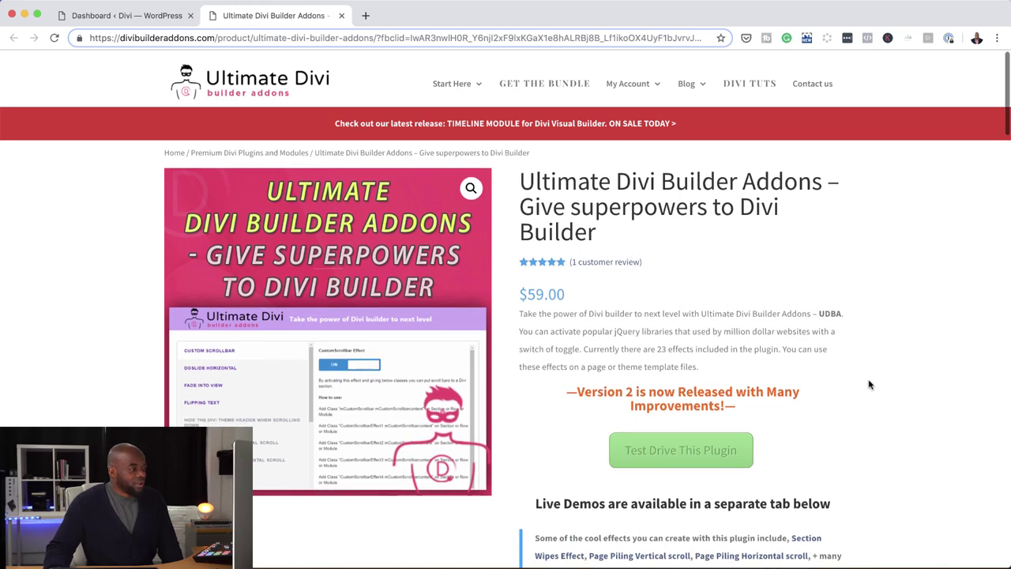
- Review the Ultimate Divi Builder Addons product page, including its pricing, coupon offer, description and walkthrough videos
scroll(870, 384, "down", 2)
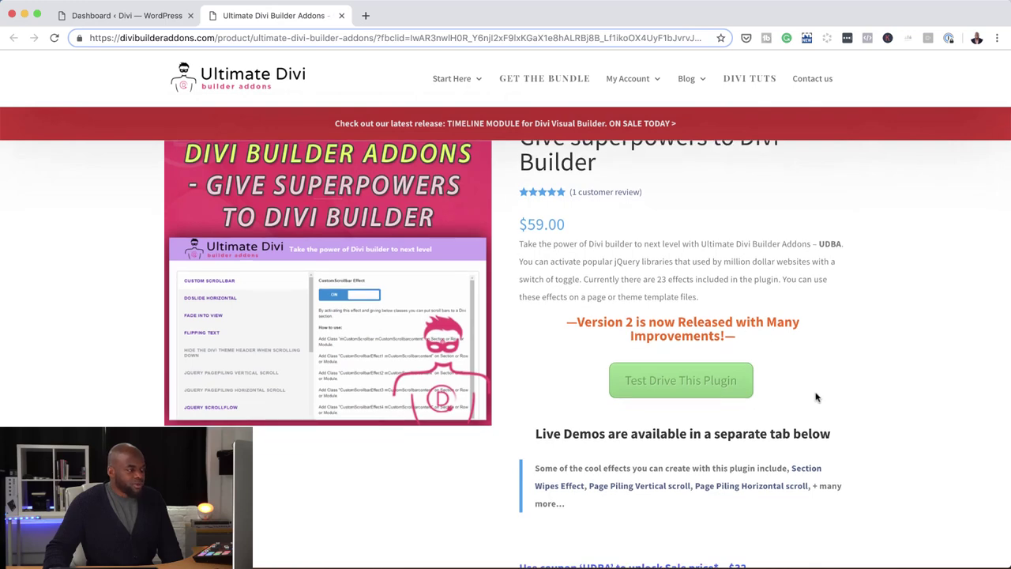
scroll(817, 397, "down", 5)
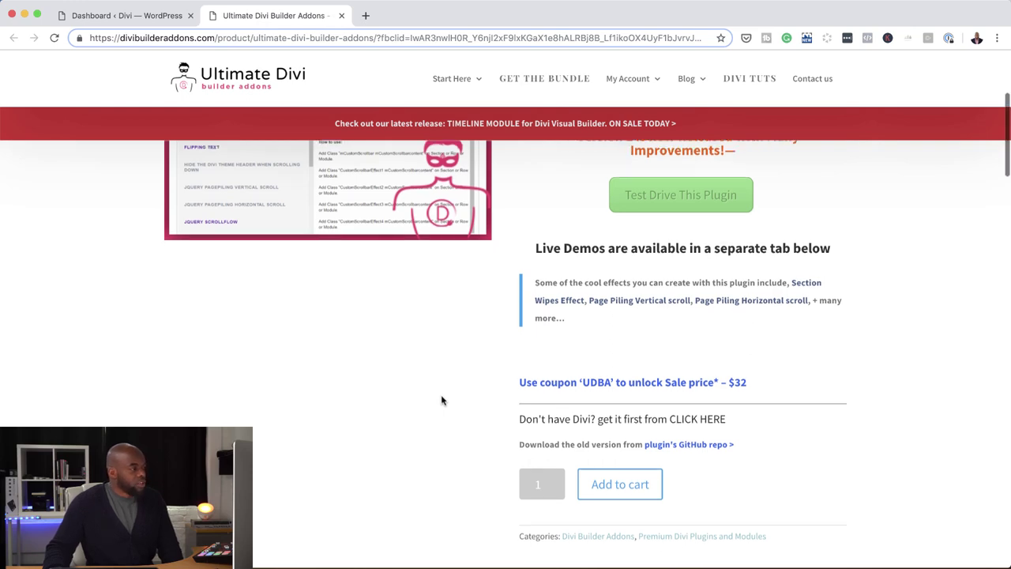
scroll(443, 400, "up", 3)
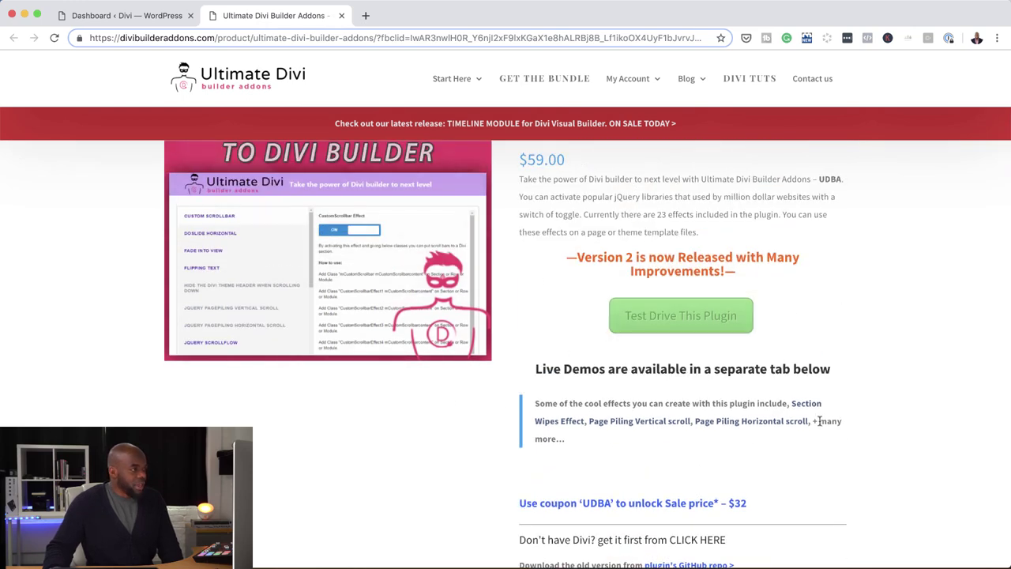
scroll(822, 419, "down", 5)
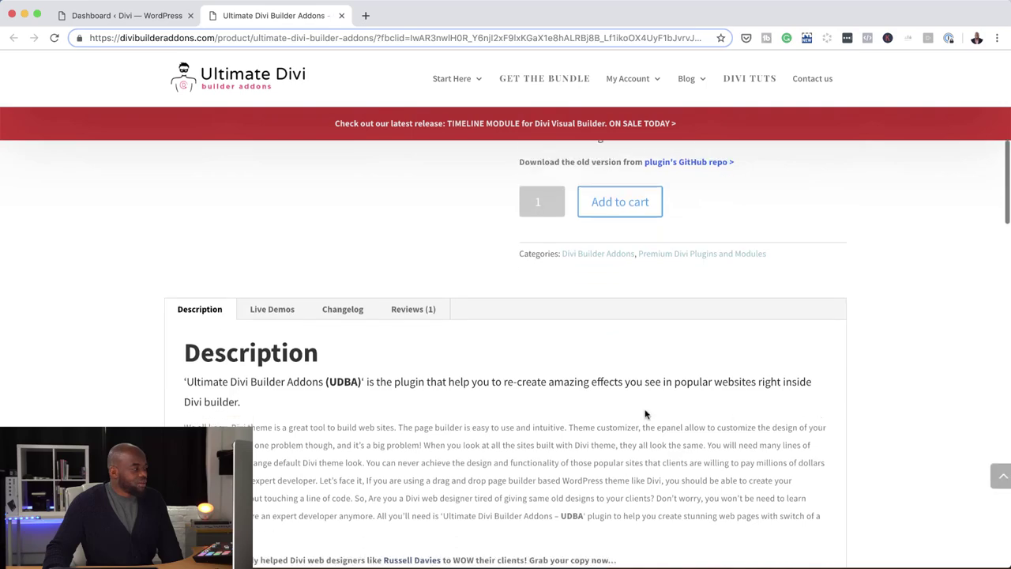
scroll(304, 402, "down", 2)
scroll(152, 389, "down", 6)
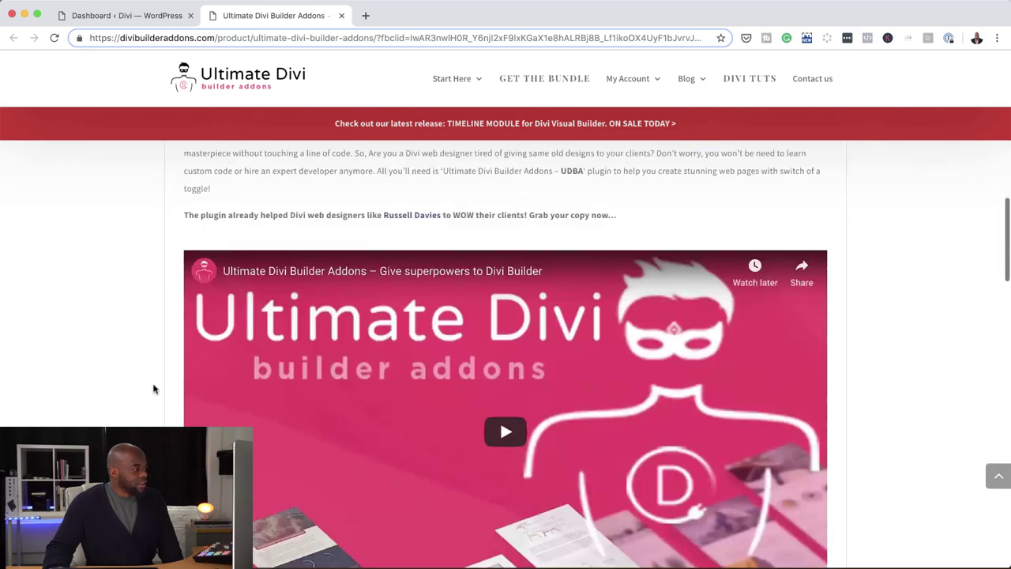
scroll(151, 388, "down", 5)
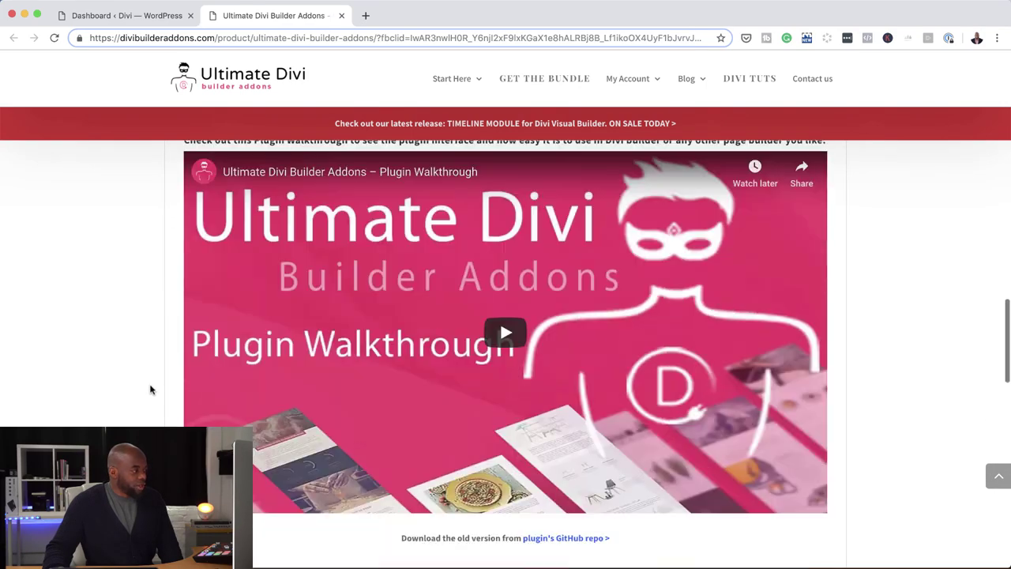
scroll(152, 385, "up", 12)
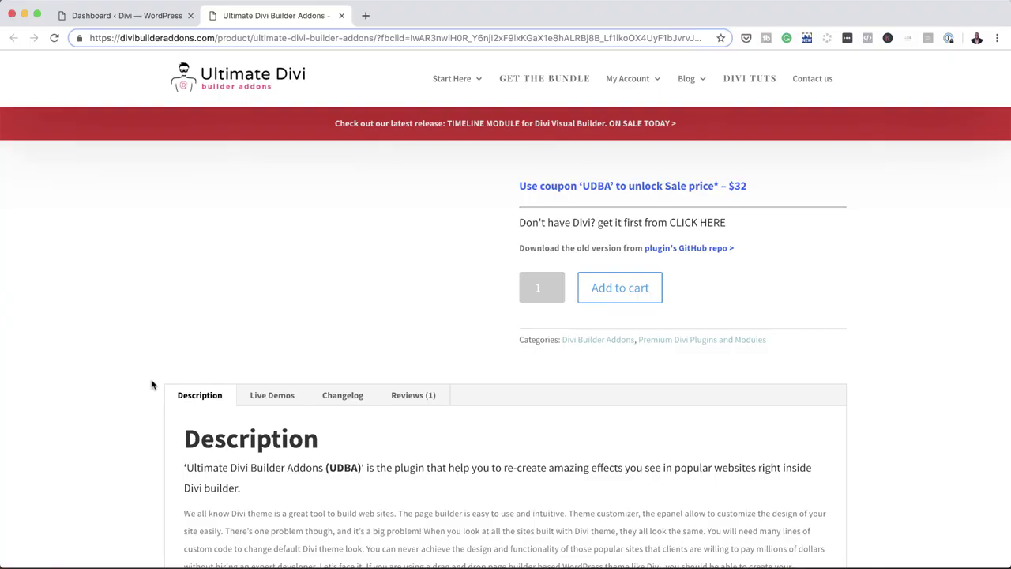
left_click(150, 16)
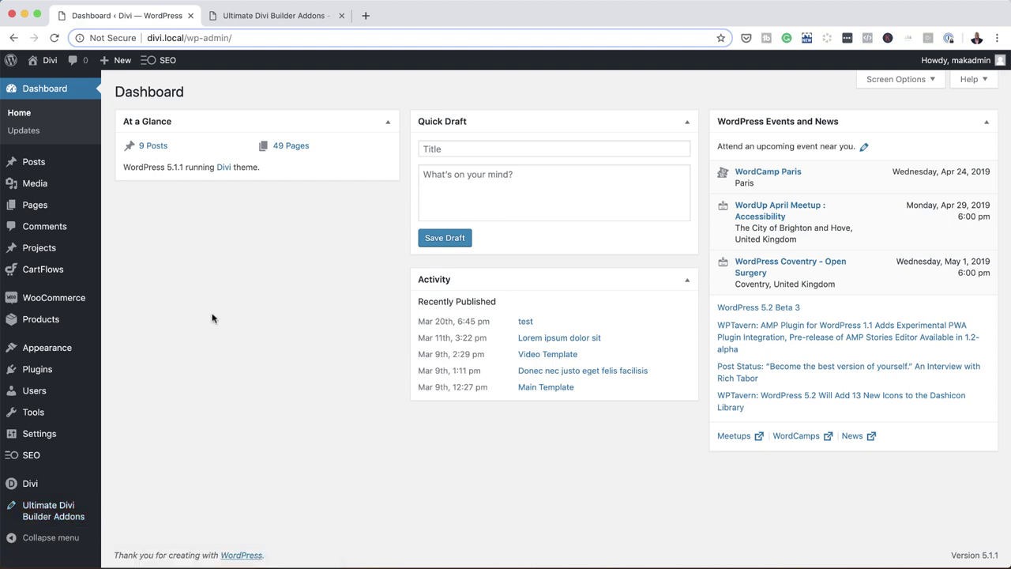
left_click(298, 20)
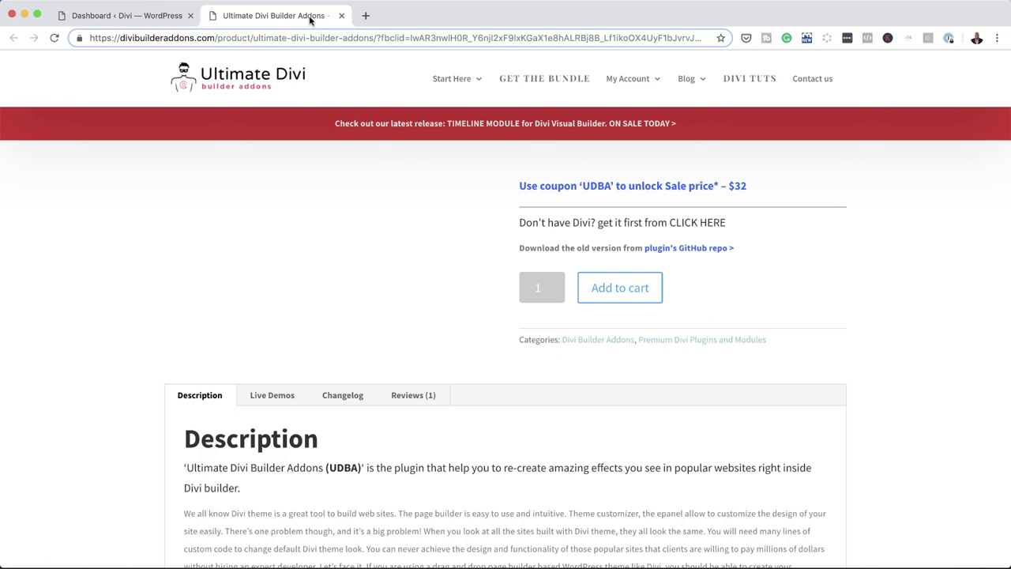
left_click(626, 299)
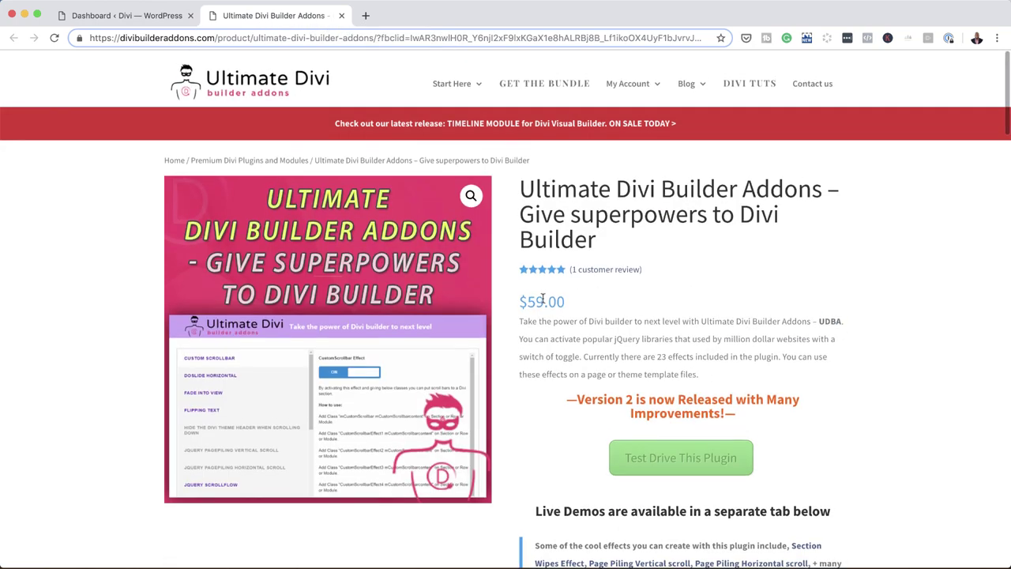
- In the WordPress dashboard, start adding a new plugin by upload and choose the file ultimate-divi-builder-addons (1).zip
left_click(129, 15)
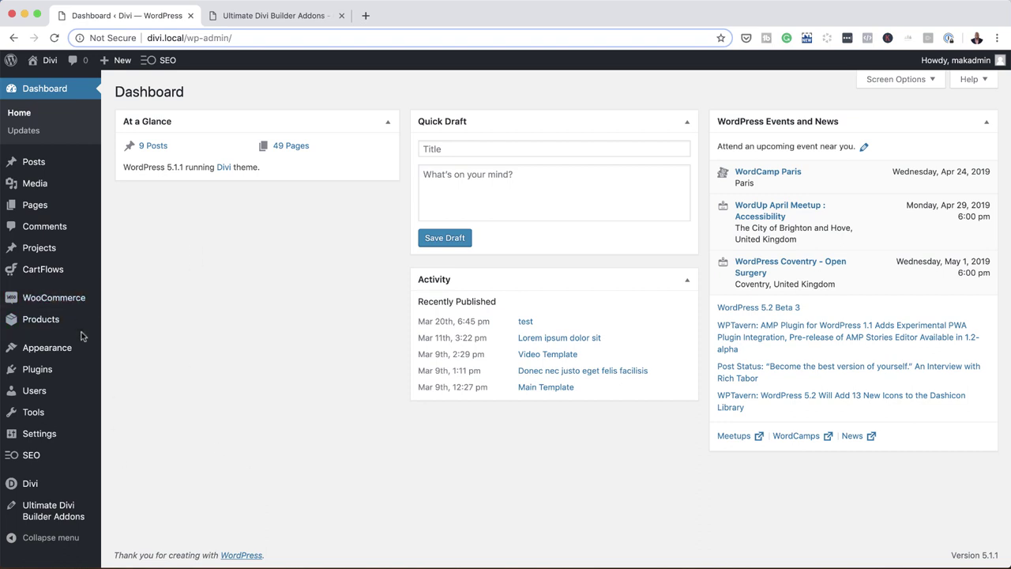
mouse_move(62, 374)
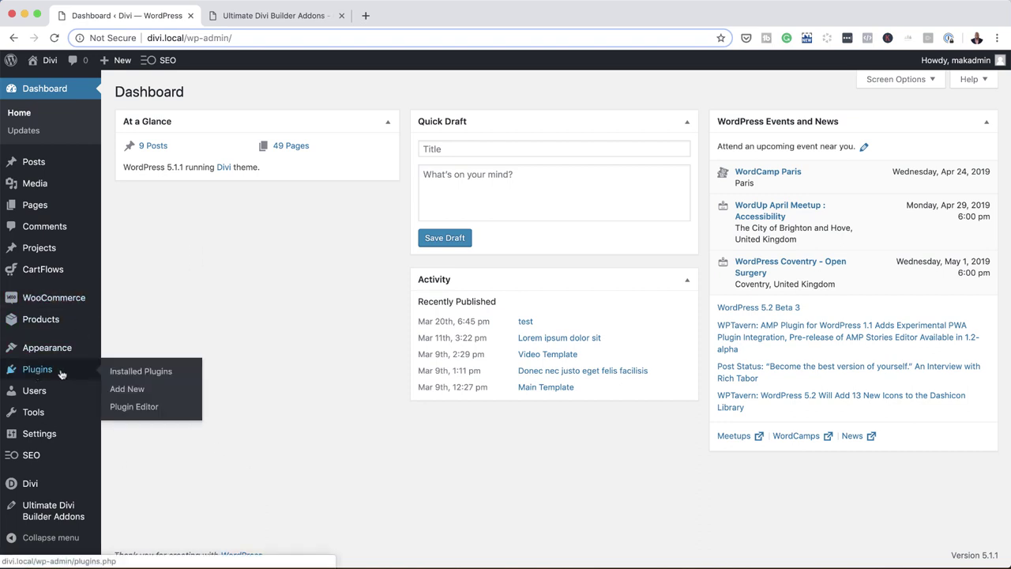
left_click(139, 391)
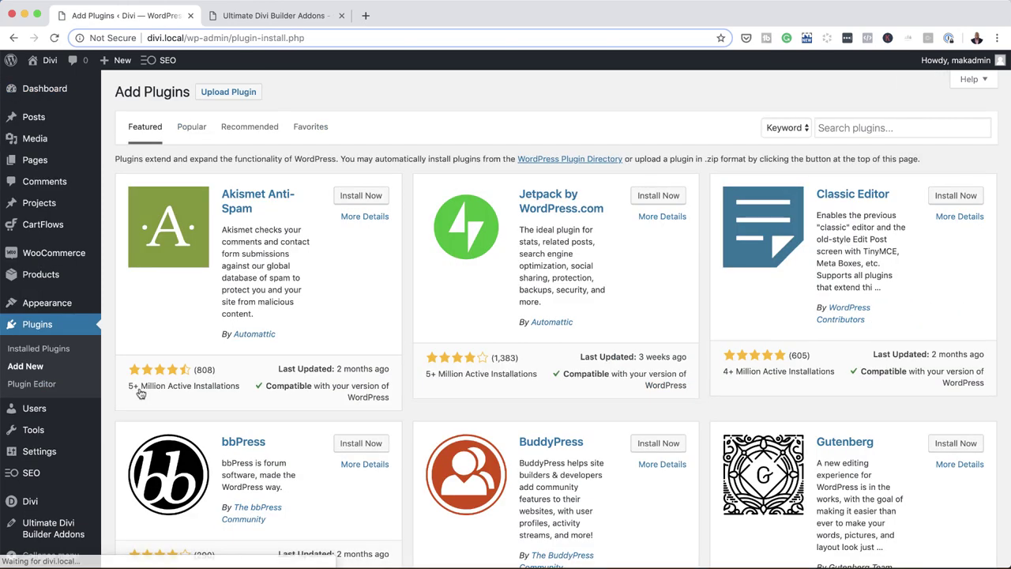
left_click(234, 95)
left_click(474, 207)
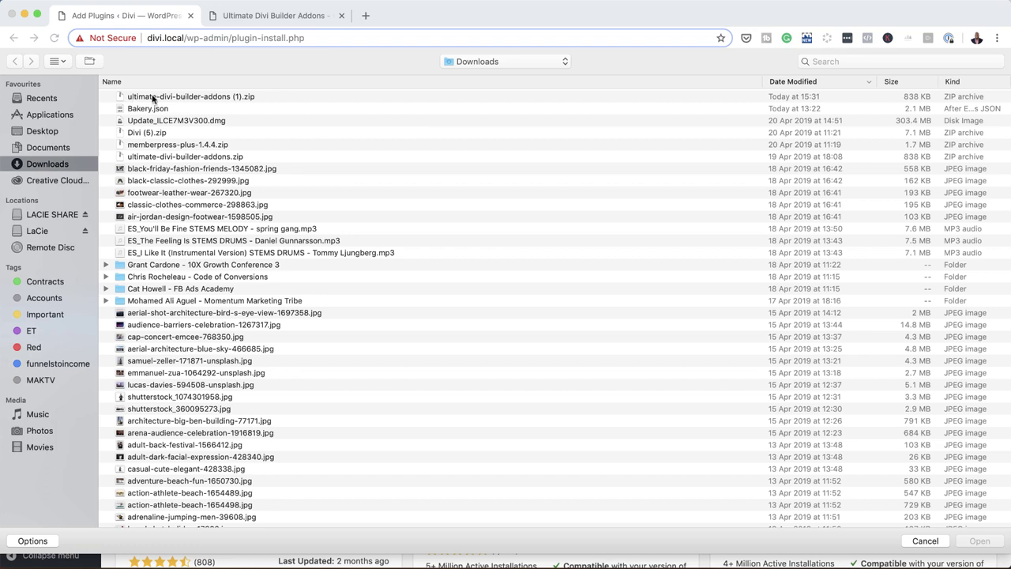
left_click(194, 98)
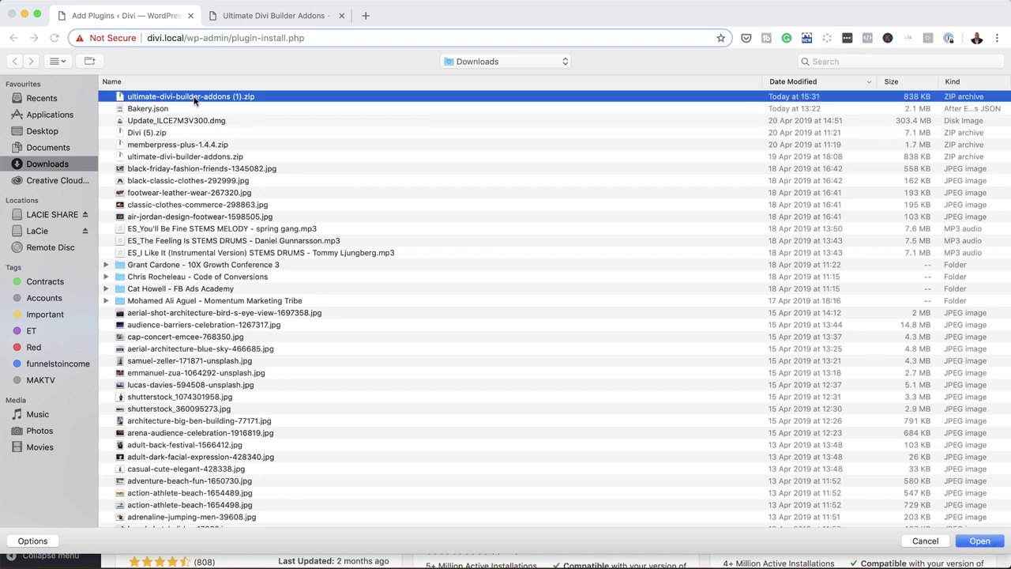
left_click(980, 541)
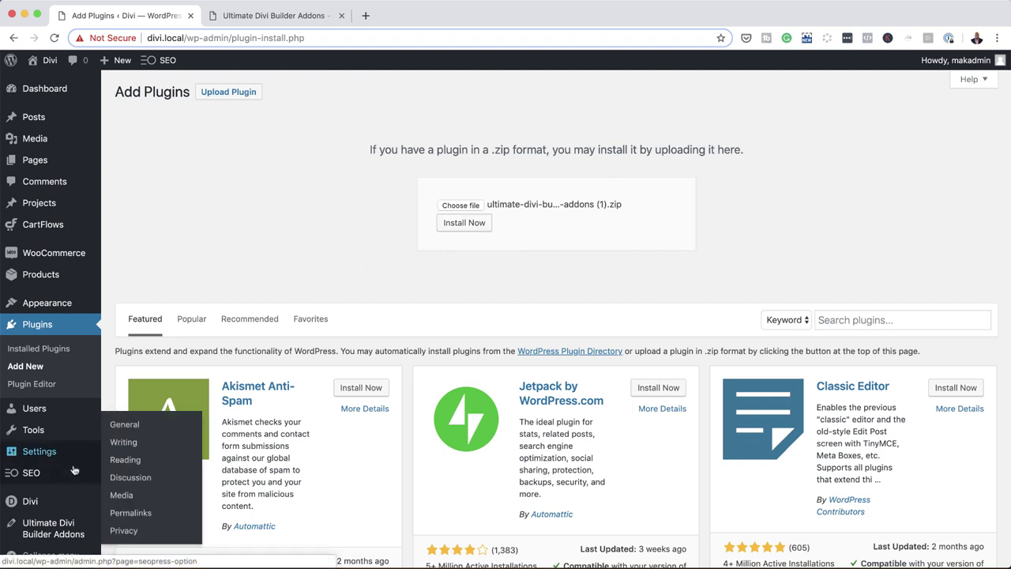
- Open the Ultimate Divi Builder Addons settings and switch the CustomScrollbar effect off and back on
scroll(73, 470, "down", 1)
mouse_move(74, 471)
scroll(74, 471, "down", 2)
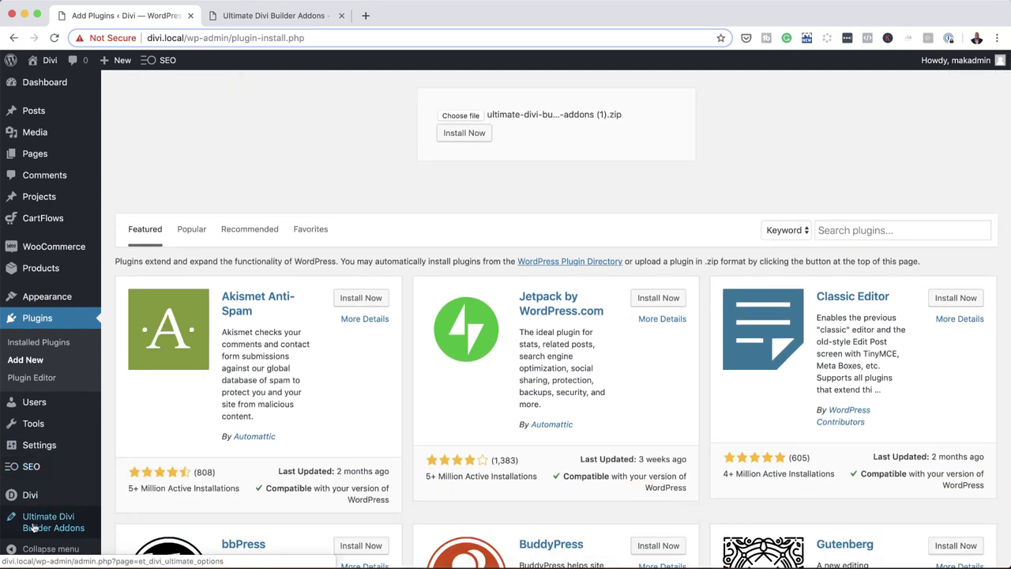
scroll(33, 528, "down", 1)
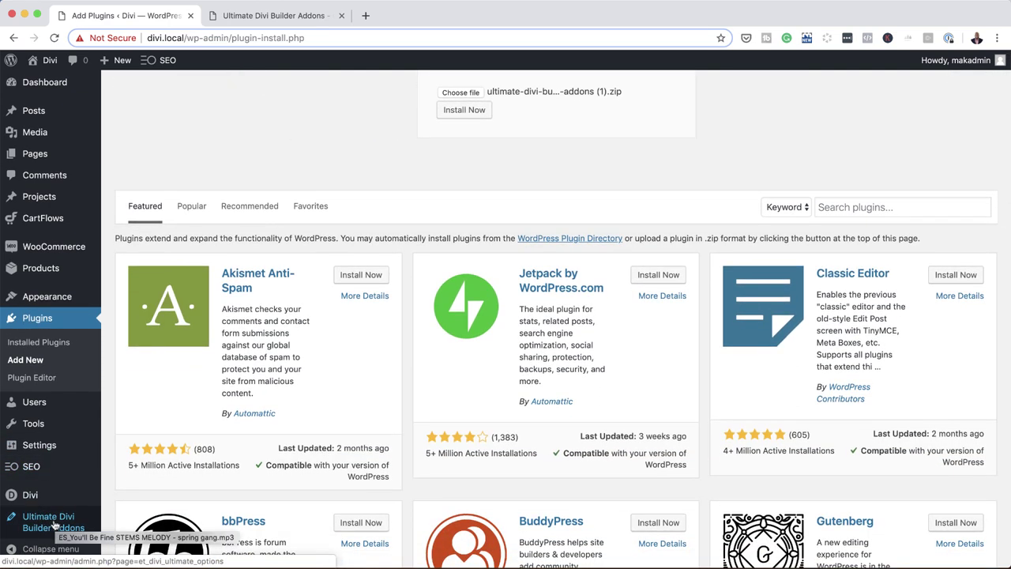
left_click(53, 526)
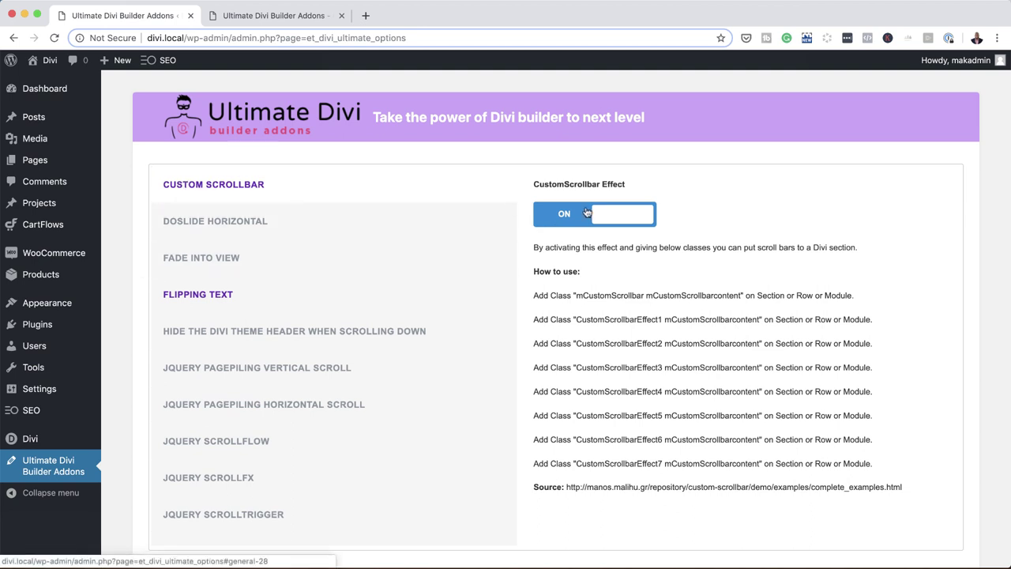
left_click(578, 220)
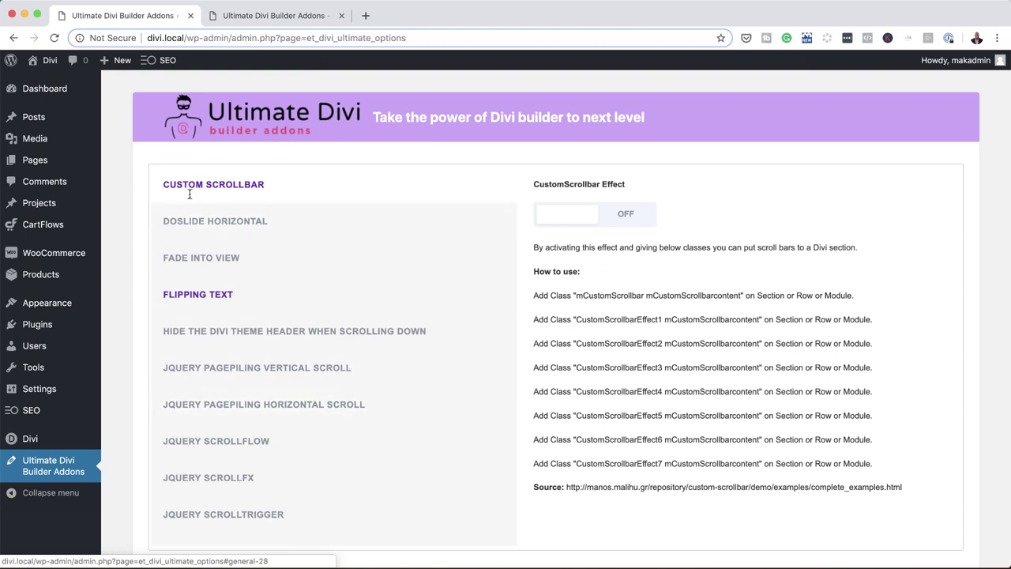
left_click(585, 221)
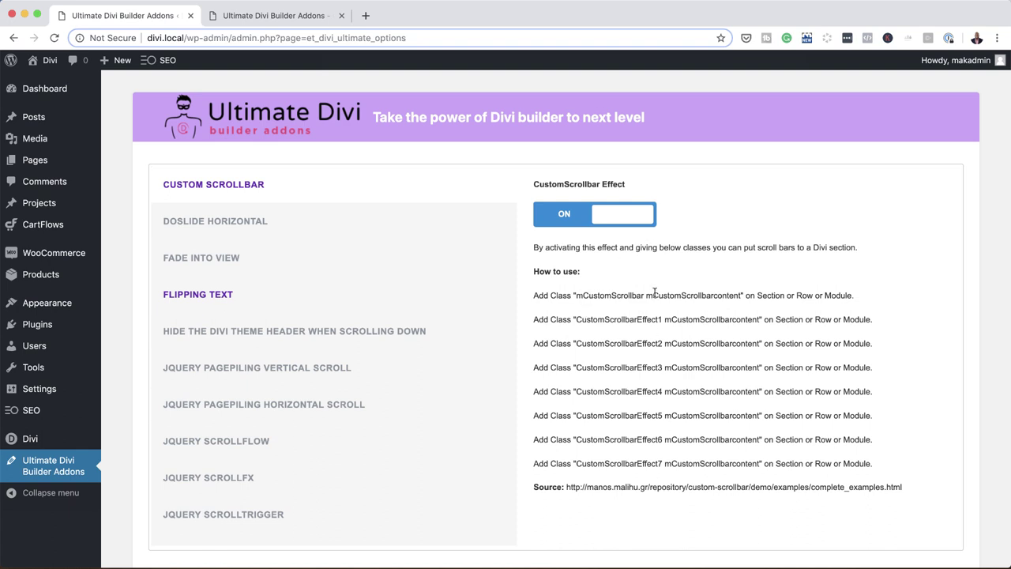
- Open the CustomScrollbar effect's source demo in a separate browser tab and try out its example scrollbars
left_click(630, 494, "super")
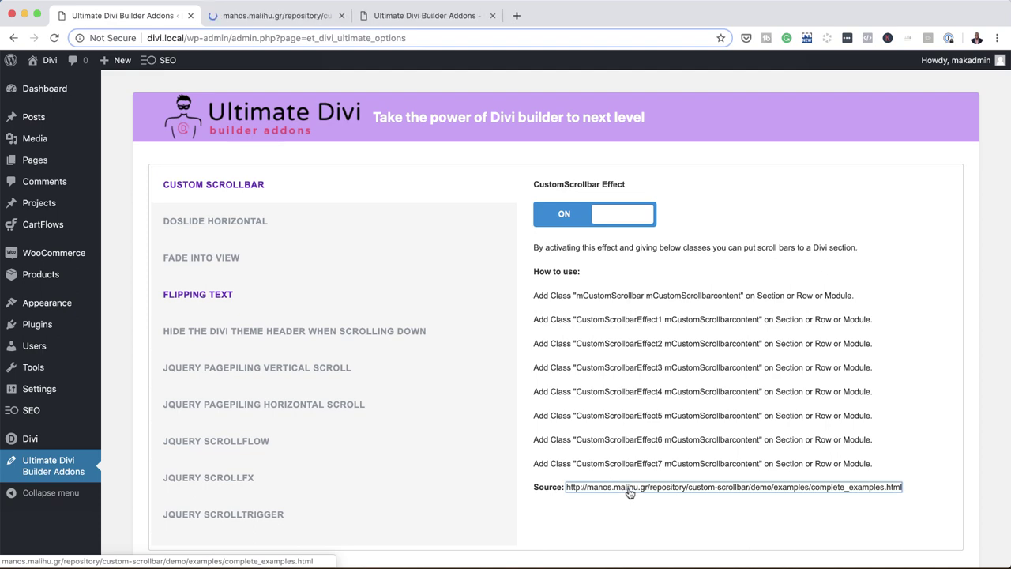
left_click(304, 22)
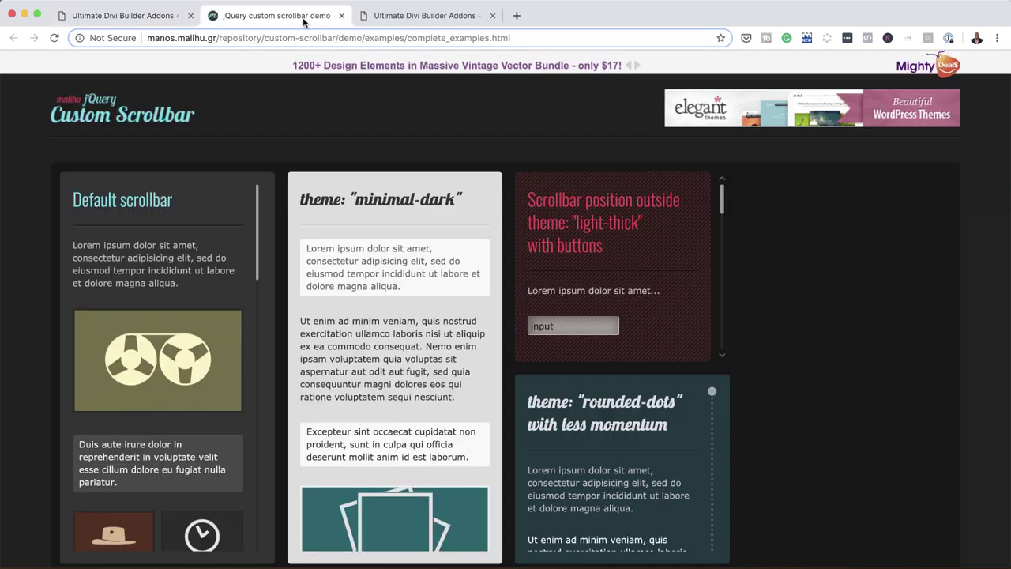
mouse_move(258, 207)
left_mouse_down()
mouse_move(259, 466)
mouse_move(261, 205)
left_mouse_up()
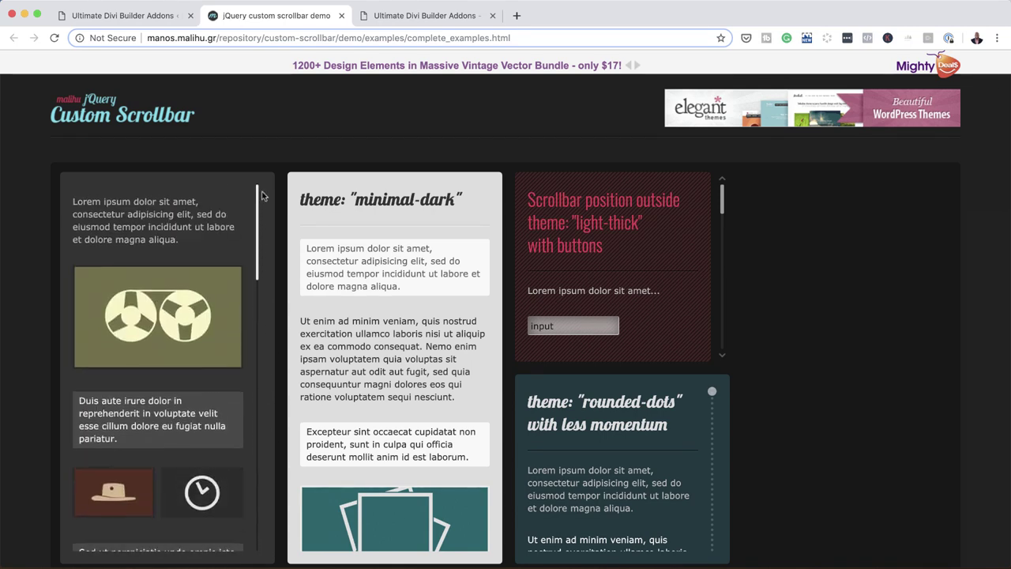
scroll(492, 252, "down", 1)
scroll(442, 315, "down", 10)
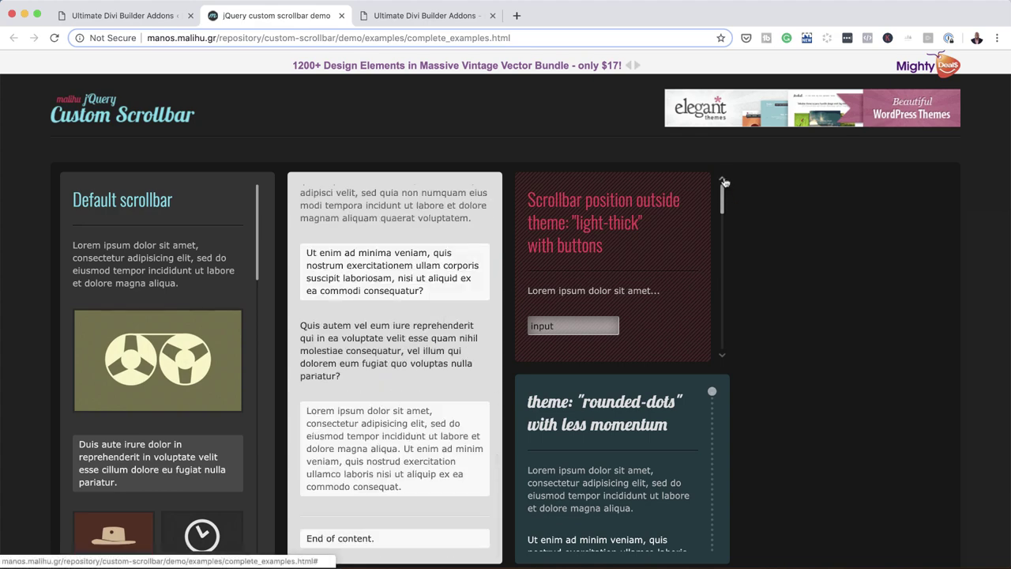
mouse_move(724, 200)
left_mouse_down()
mouse_move(720, 317)
mouse_move(724, 181)
left_mouse_up()
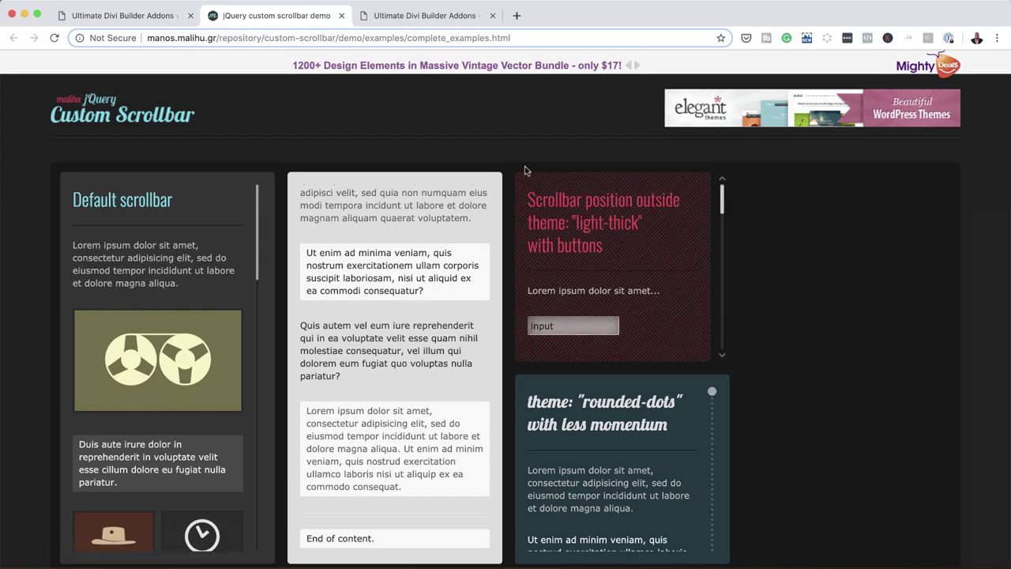
- Back in the addon settings, select the class text "CustomScrollbarEffect3 mCustomScrollbarcontent" and save the settings
left_click(144, 19)
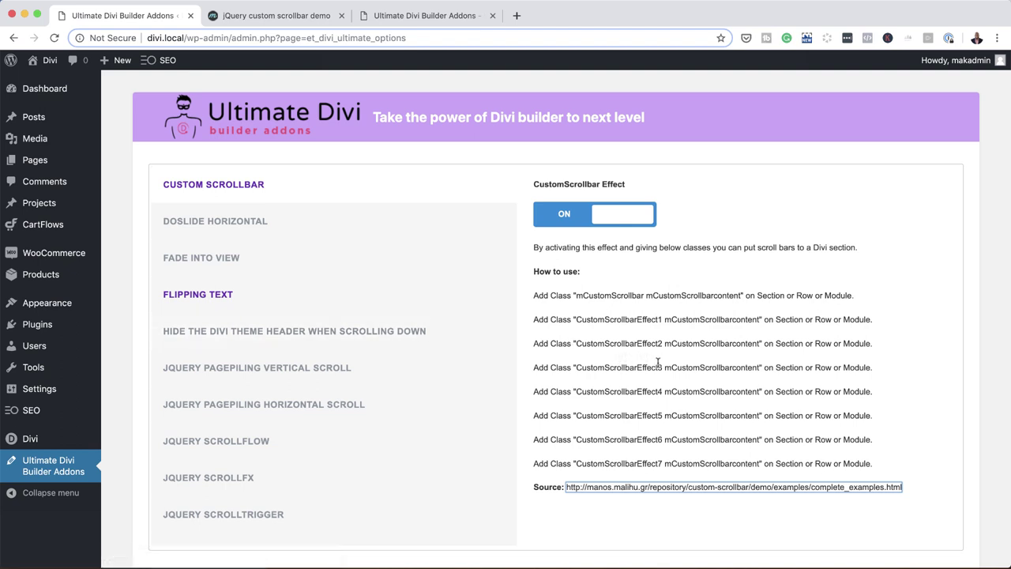
left_click(578, 367)
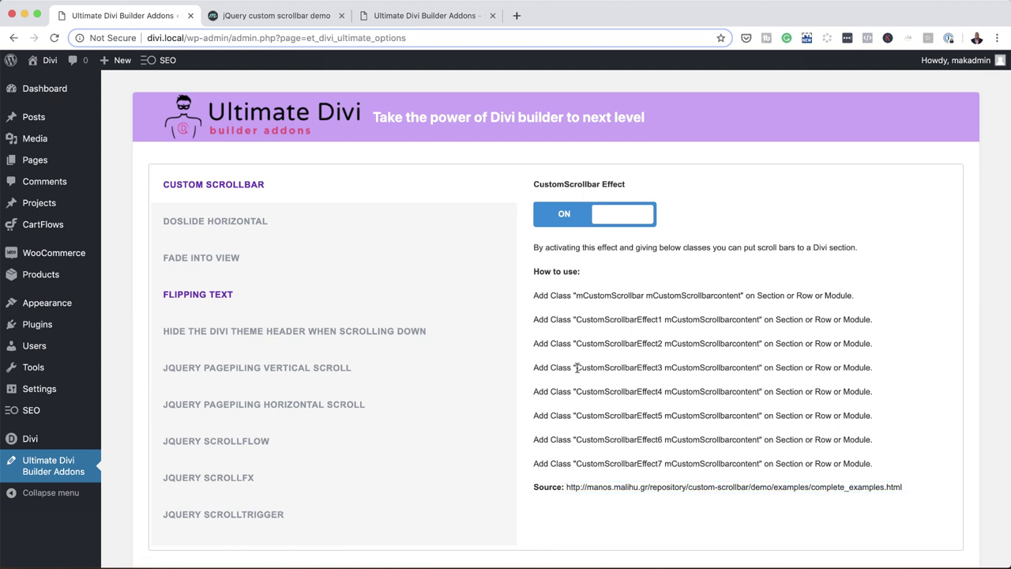
left_click_drag(589, 366, 757, 368)
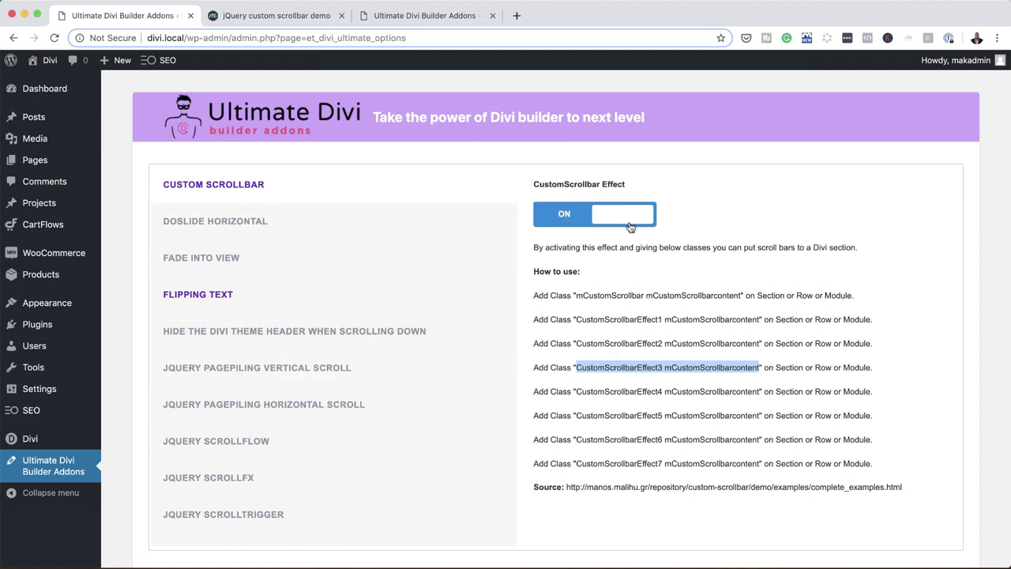
scroll(517, 434, "down", 5)
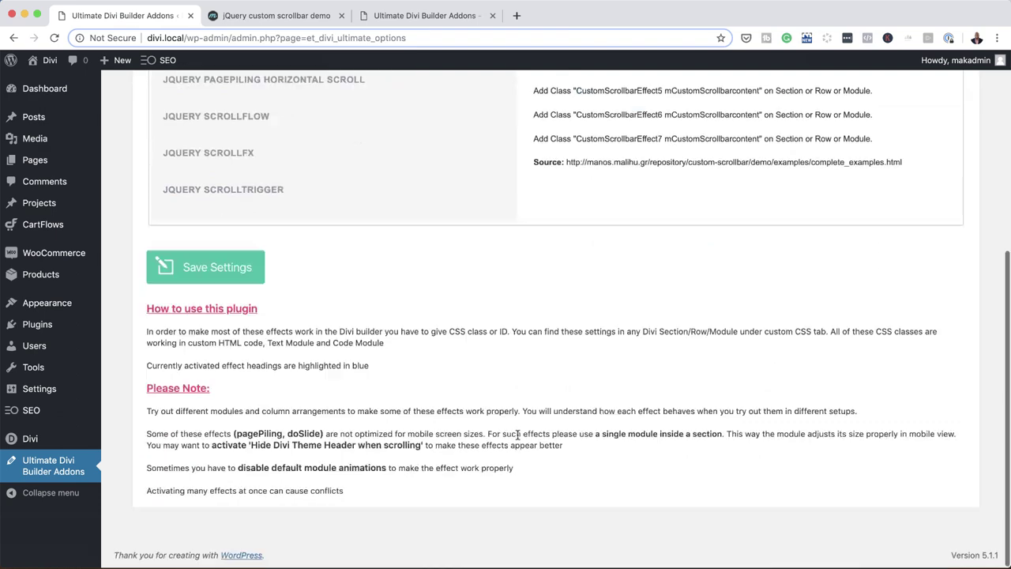
left_click(221, 270)
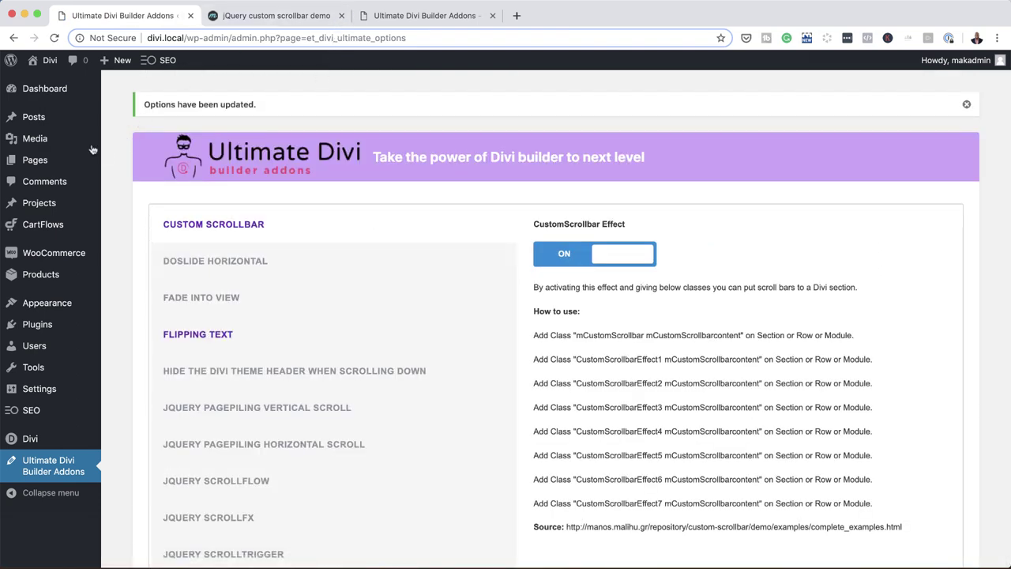
- Add a new page titled "Addons" and open it in the Divi Builder
mouse_move(51, 119)
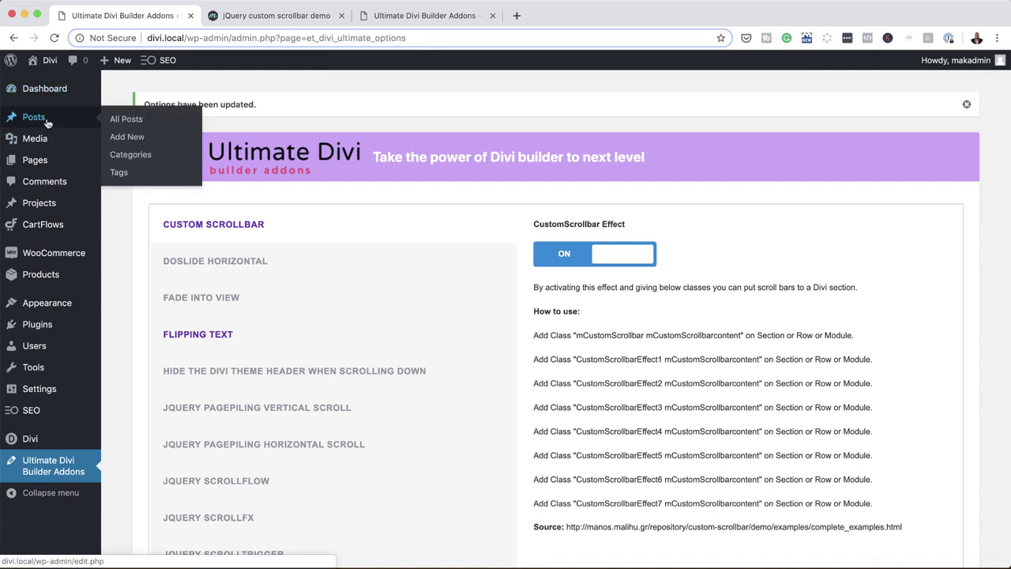
mouse_move(53, 167)
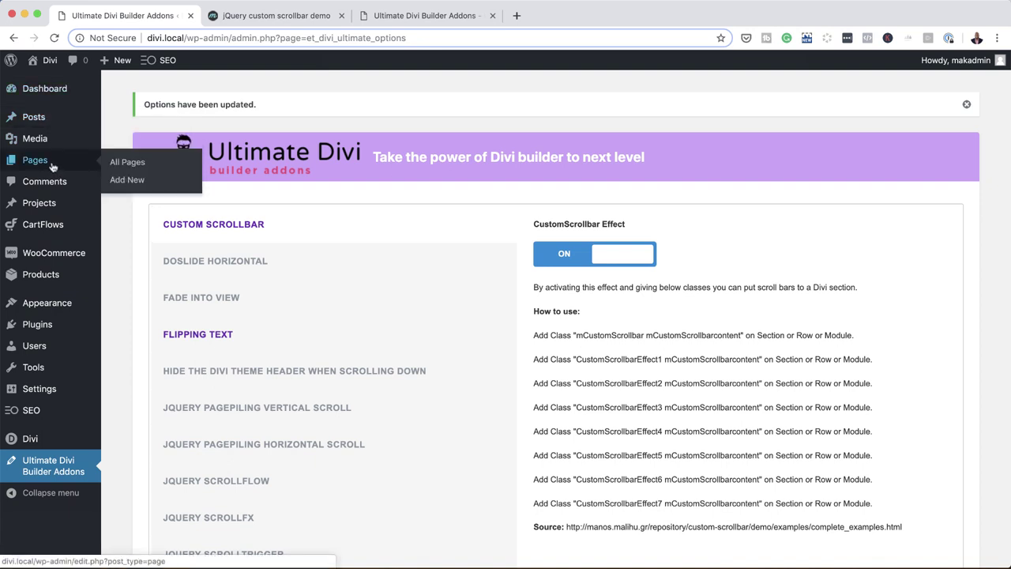
left_click(118, 181)
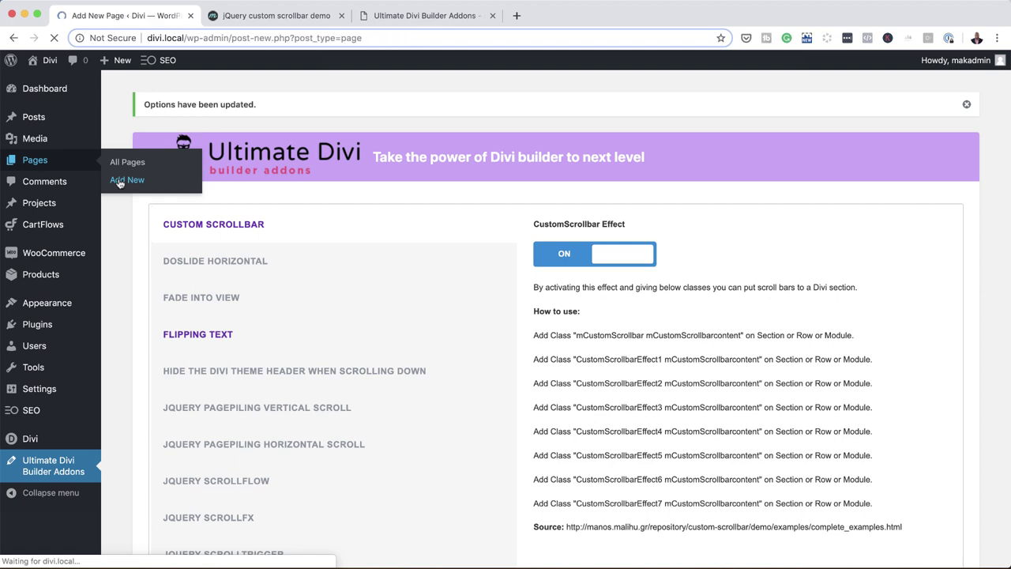
type("Add")
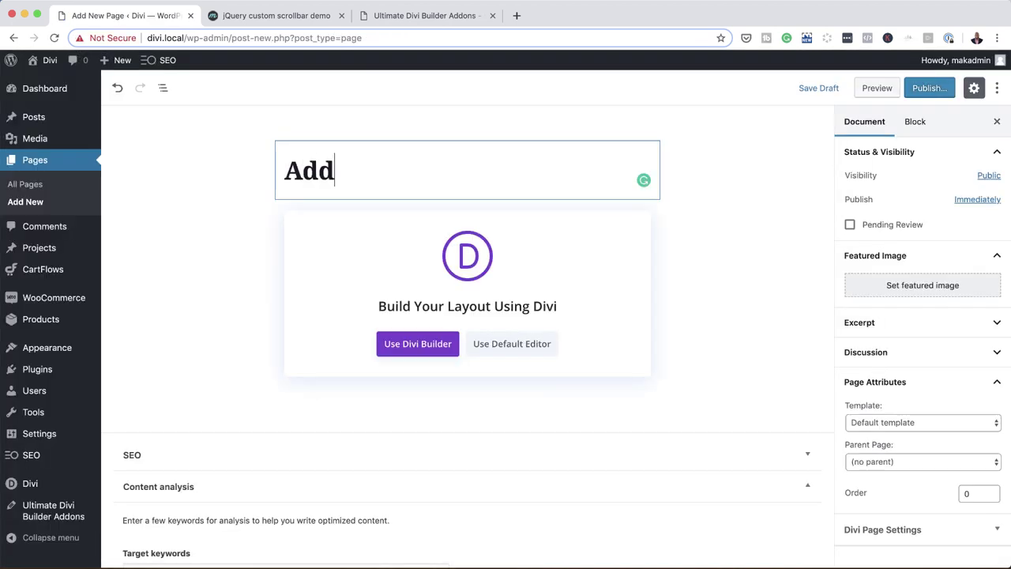
type("ons")
left_click(425, 346)
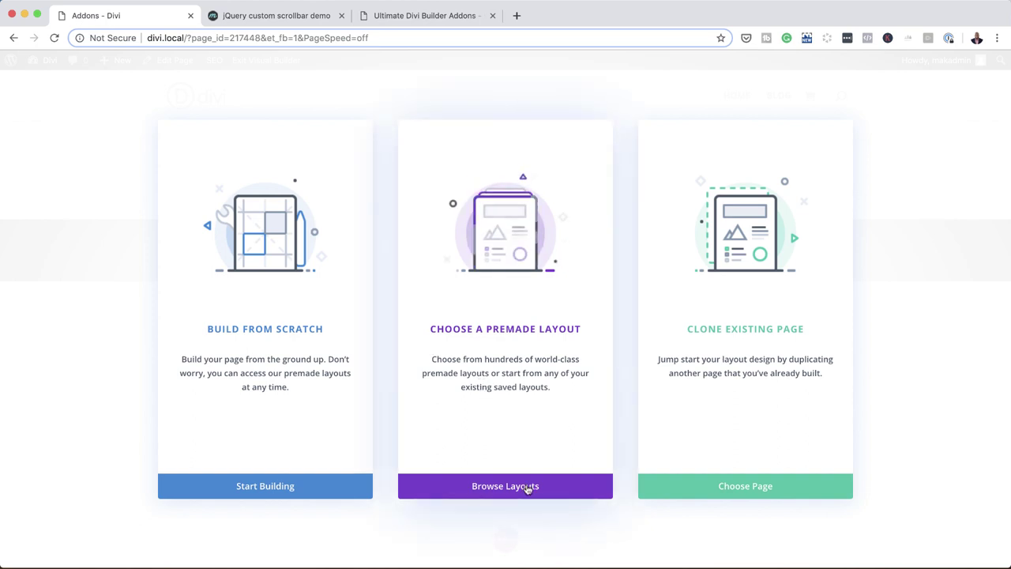
- Load the premade Fashion Landing Page layout from the Fashion layout pack and publish the page
left_click(527, 488)
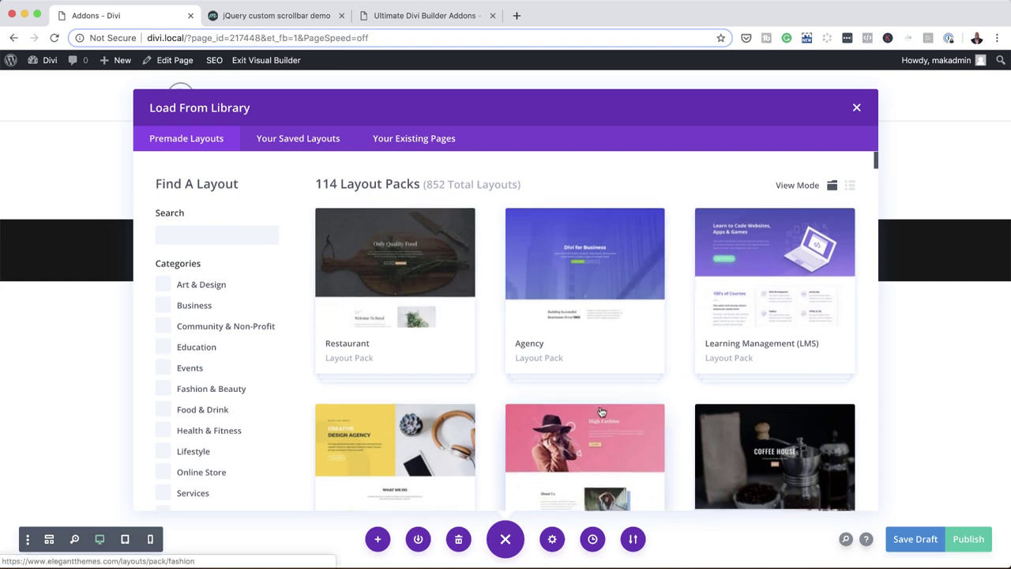
scroll(601, 413, "down", 4)
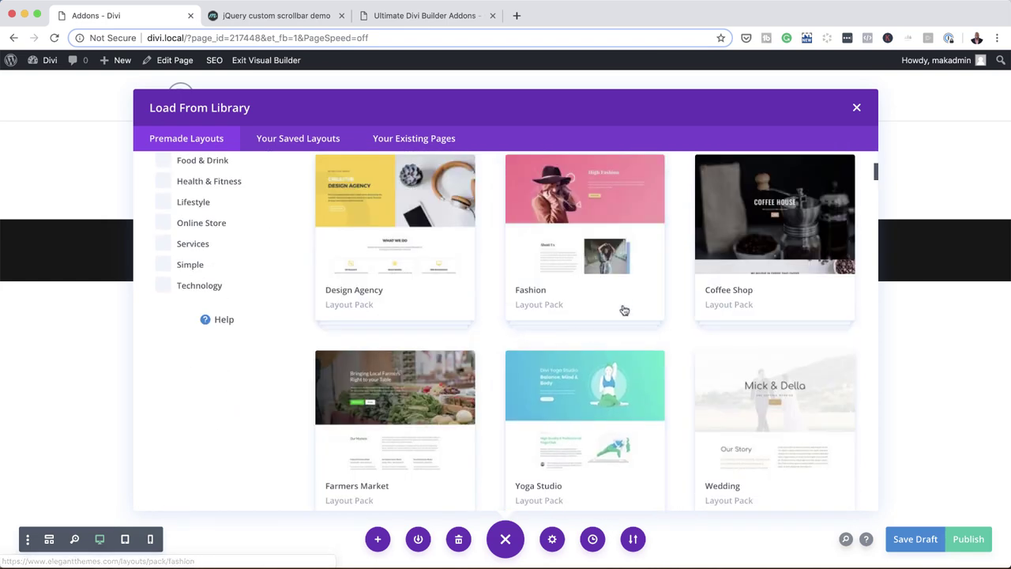
left_click(580, 285)
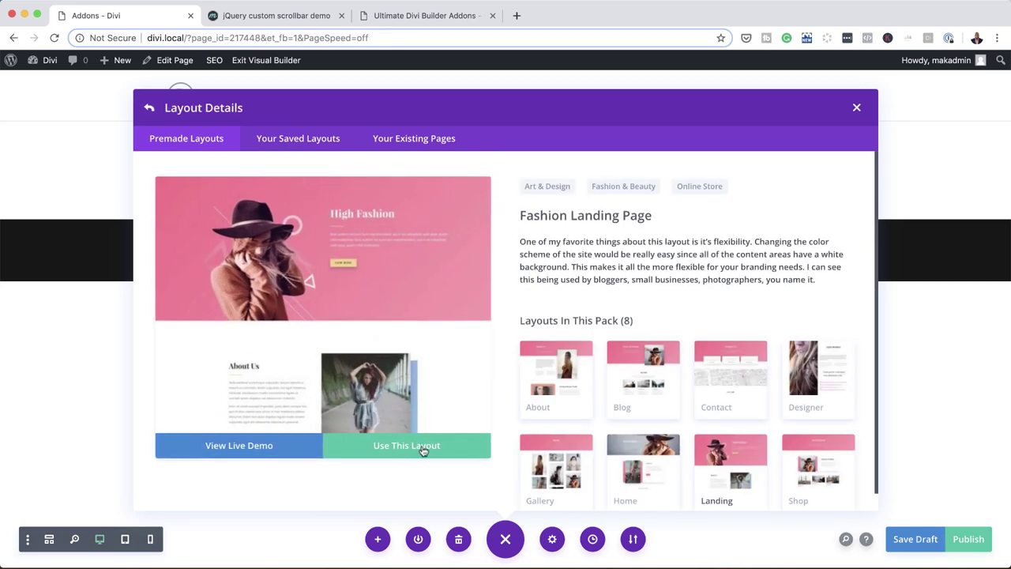
left_click(423, 448)
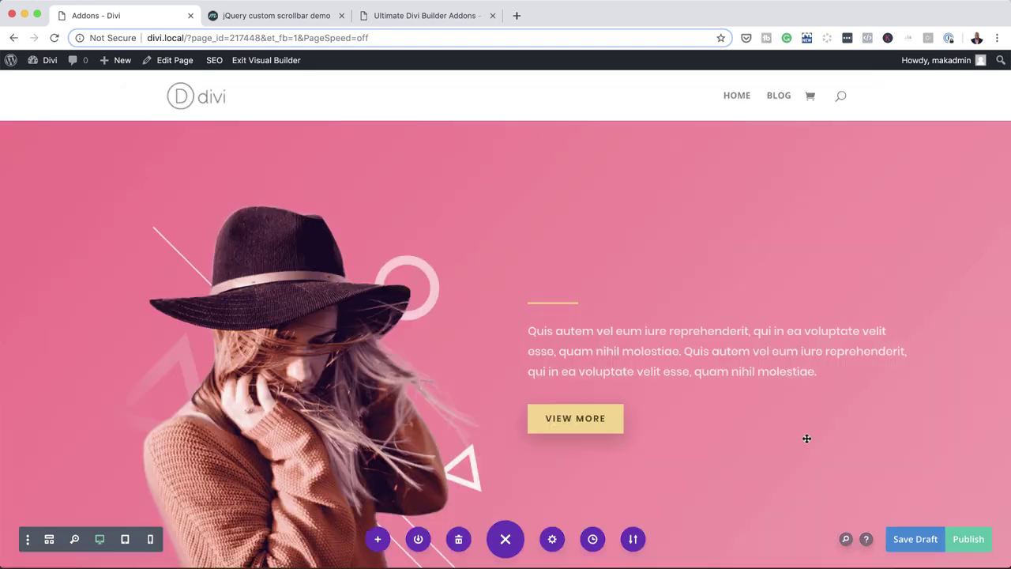
left_click(972, 540)
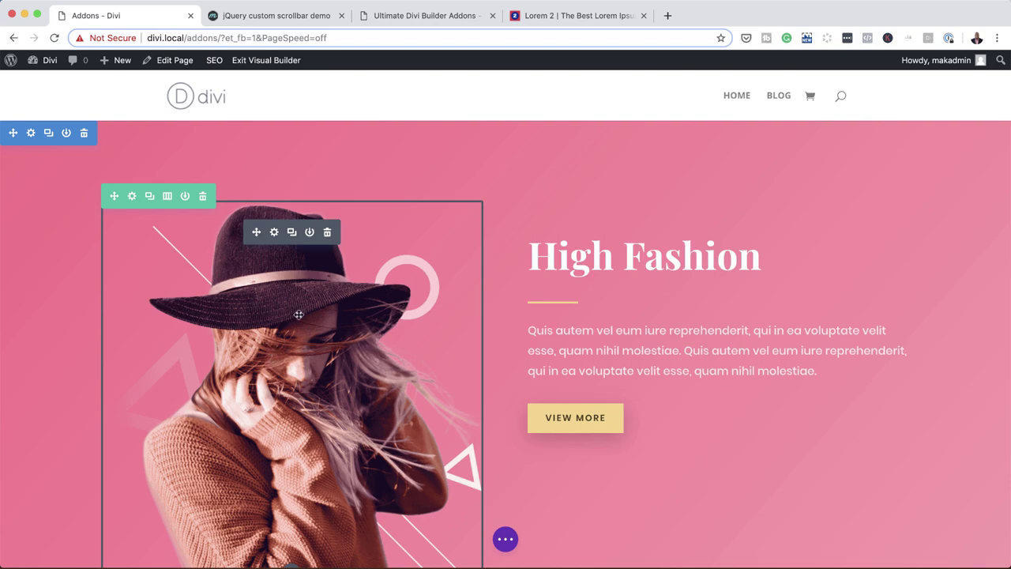
- Give the text module below the About Us heading the CSS class "CustomScrollbarEffect3 mCustomScrollbarcontent" and save its settings
scroll(395, 325, "down", 5)
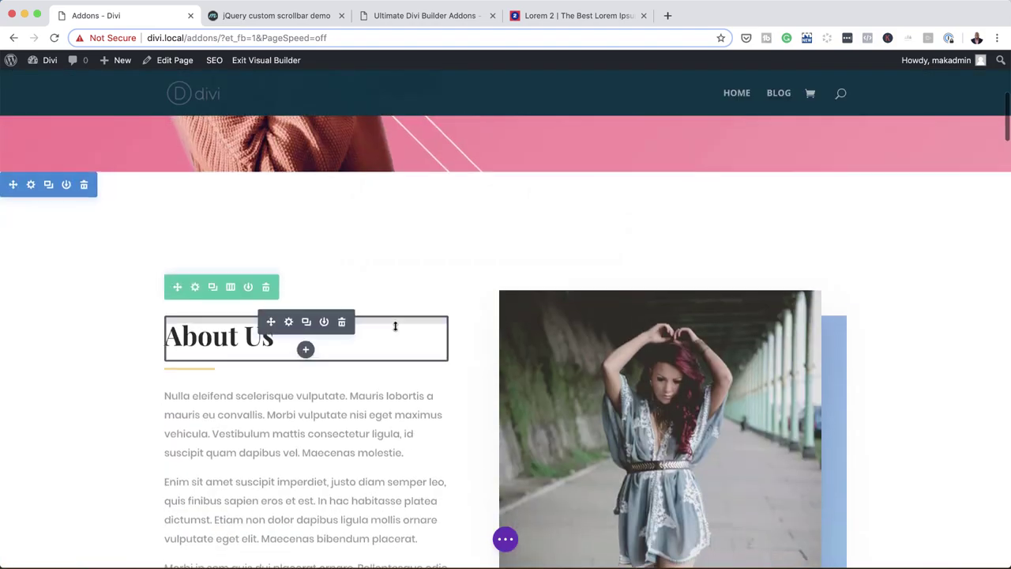
scroll(395, 325, "down", 2)
scroll(158, 300, "down", 2)
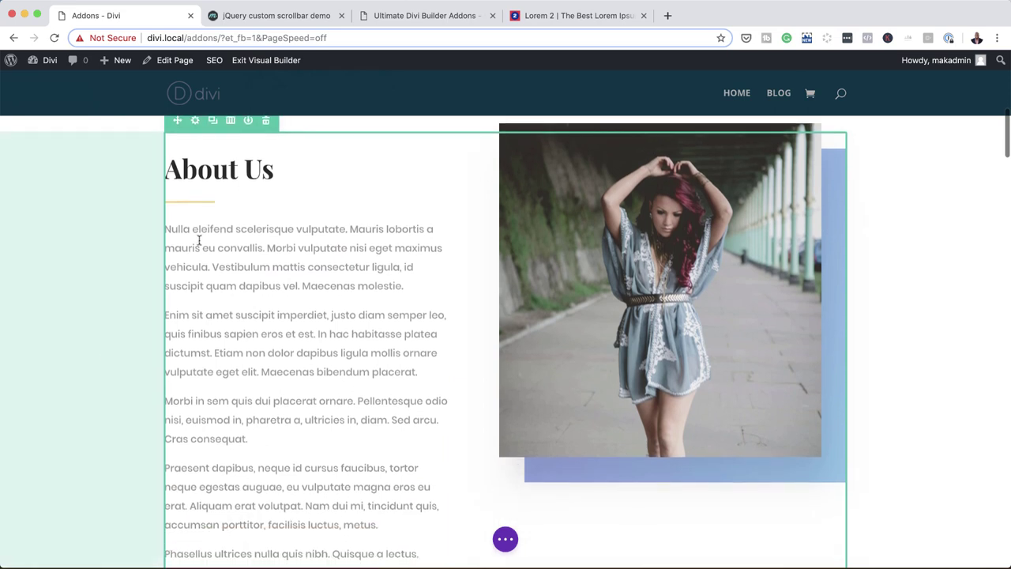
scroll(225, 332, "down", 1)
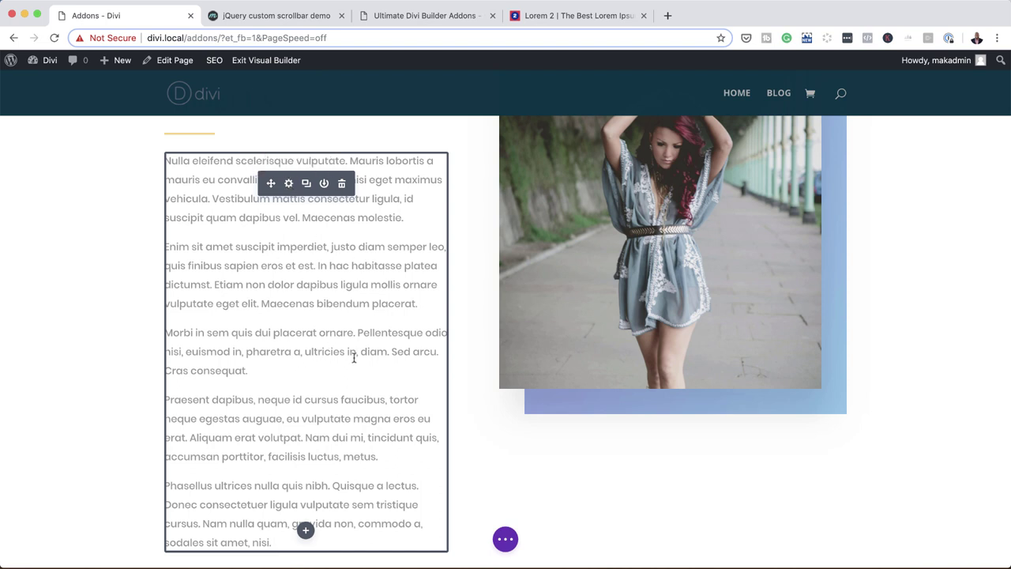
left_click(289, 184)
left_click(165, 98)
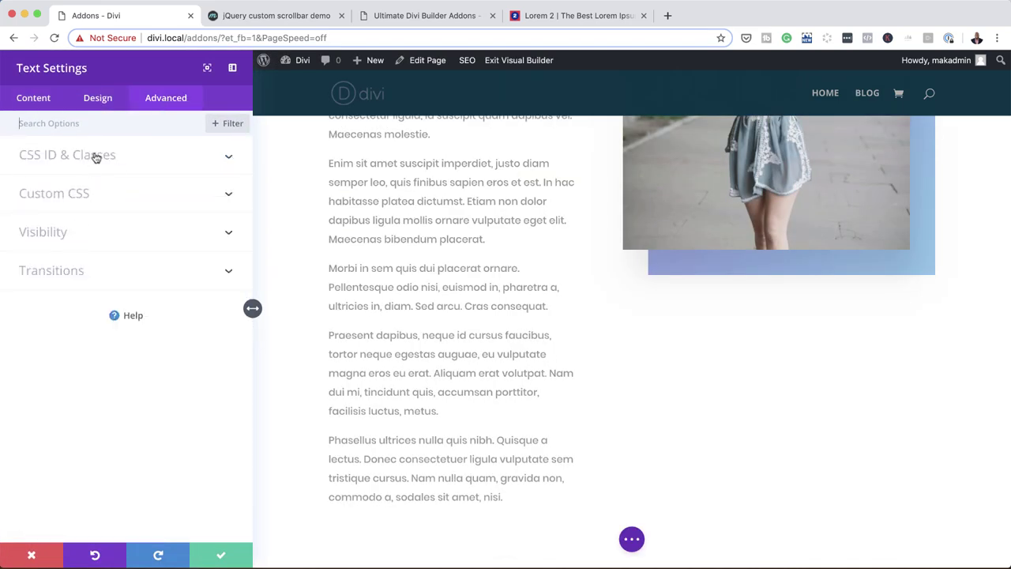
left_click(95, 157)
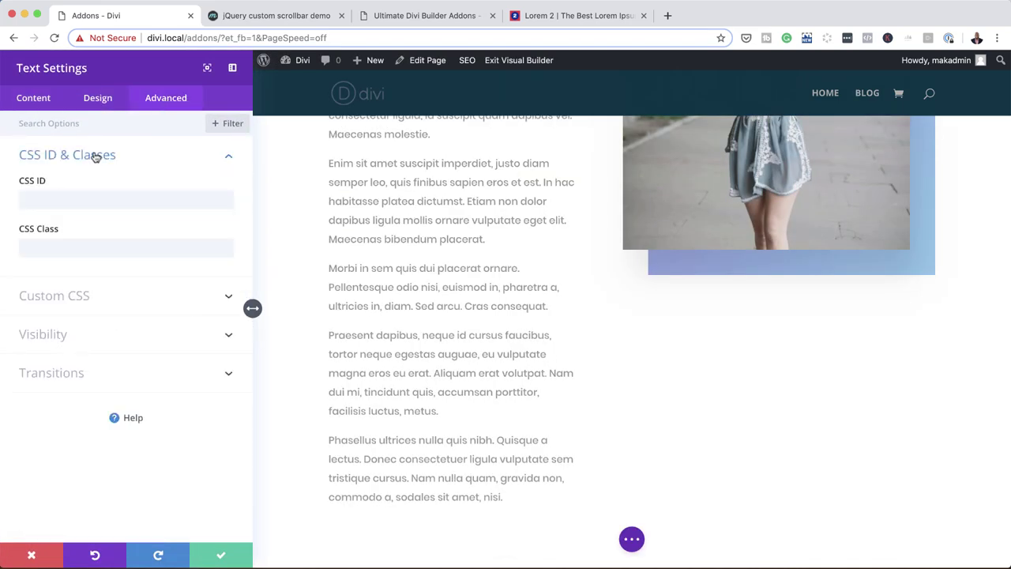
left_click(77, 250)
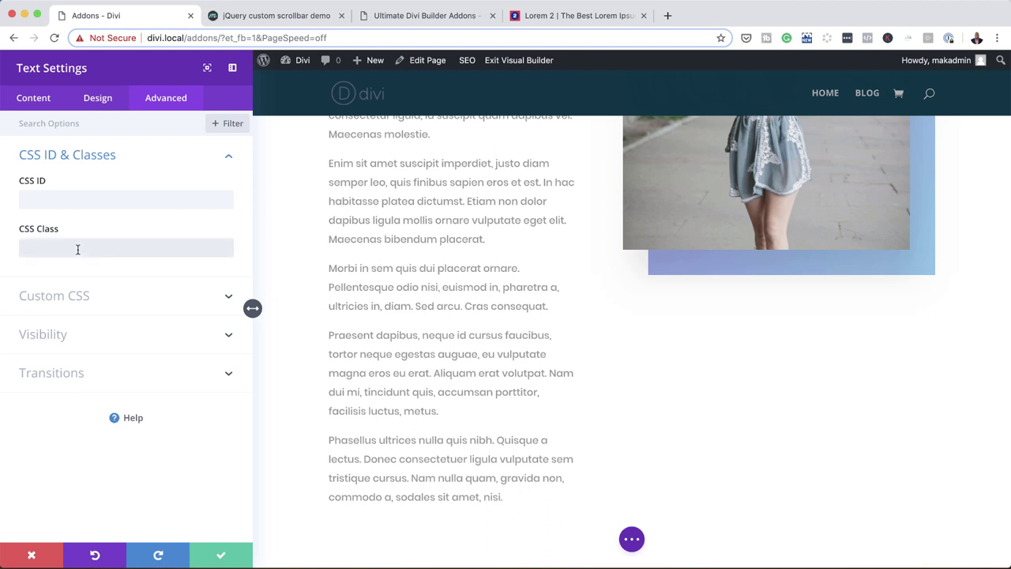
type("CustomScrollbarEffect3 mCustomScrollbarcontent")
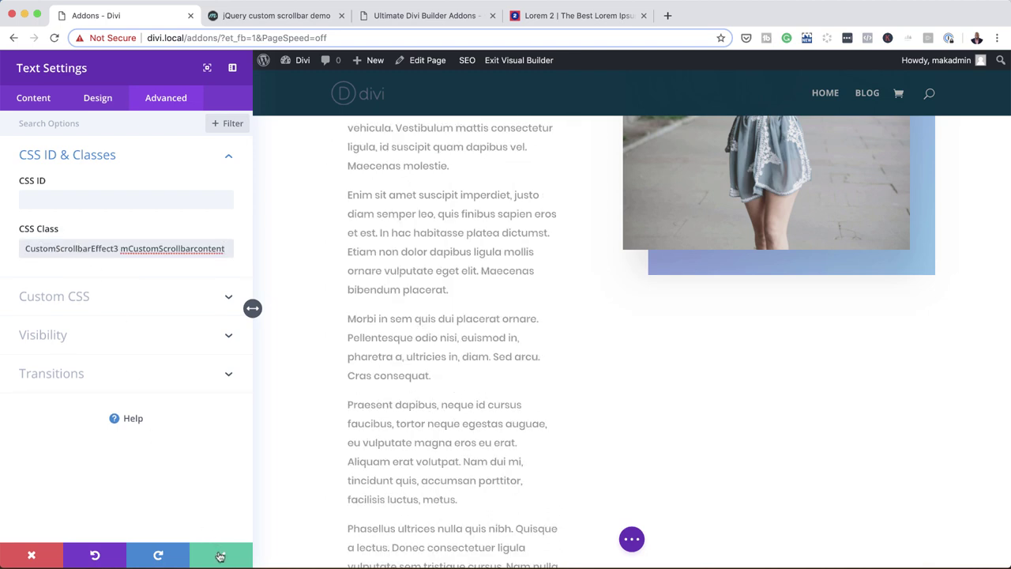
left_click(221, 556)
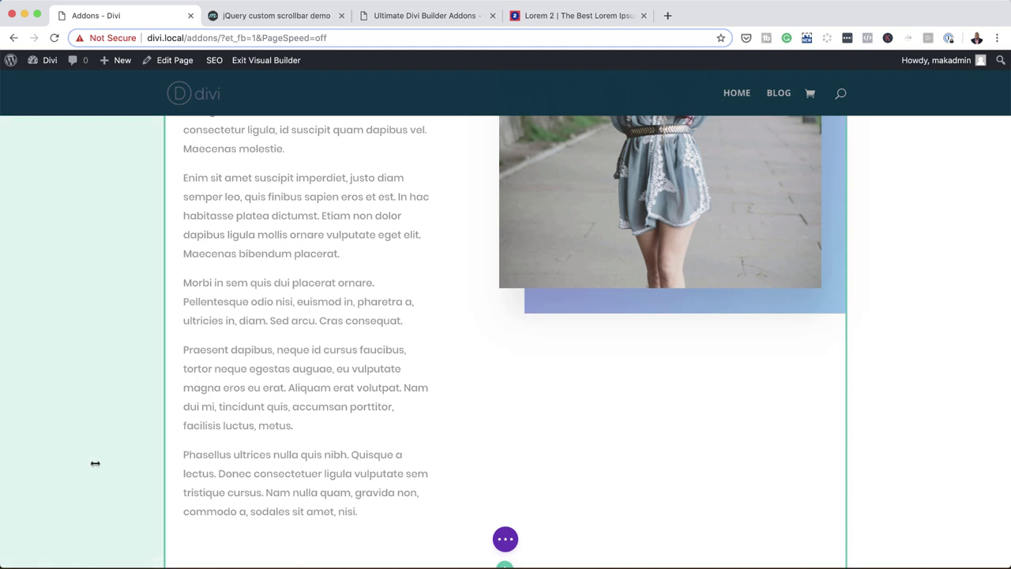
- Save the page and exit the visual builder to check the About Us text's scrollbar on the live page
scroll(321, 419, "up", 3)
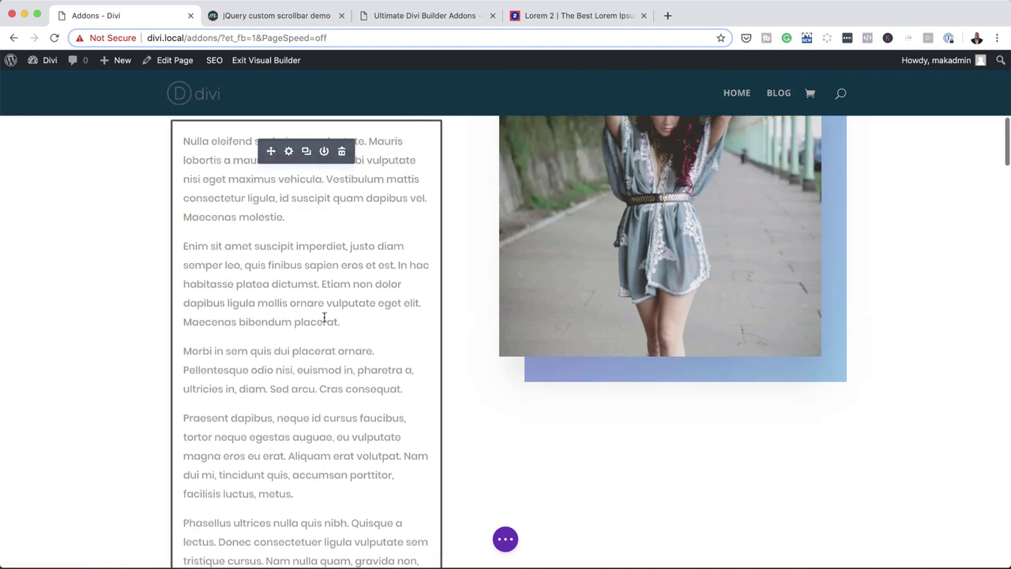
scroll(385, 395, "down", 3)
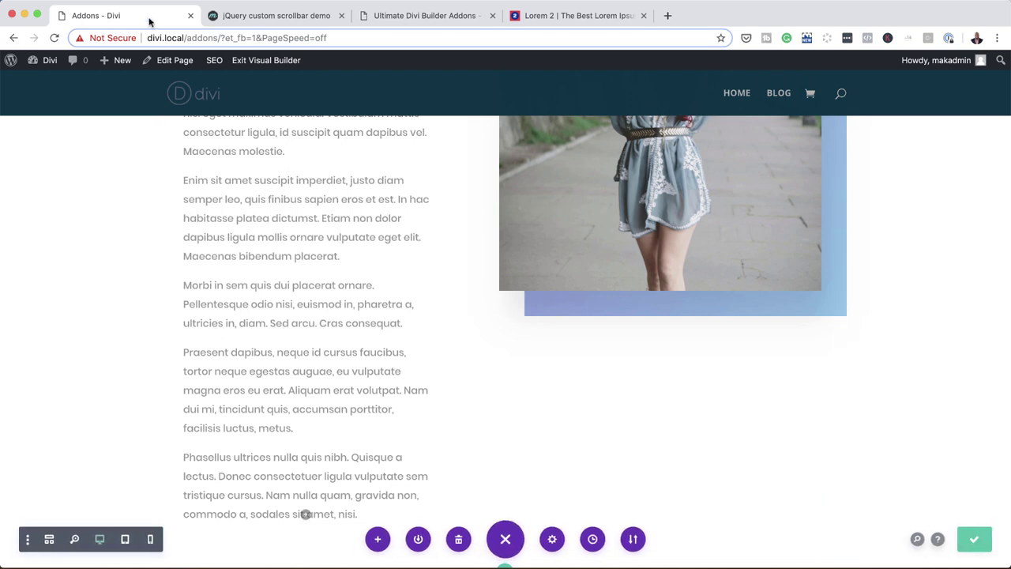
left_click(270, 62)
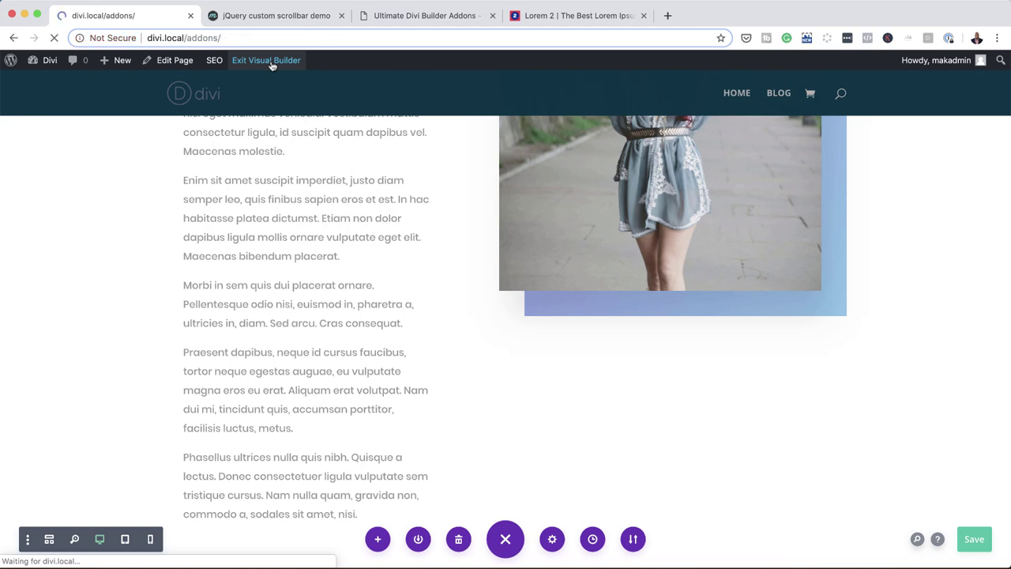
scroll(292, 313, "down", 6)
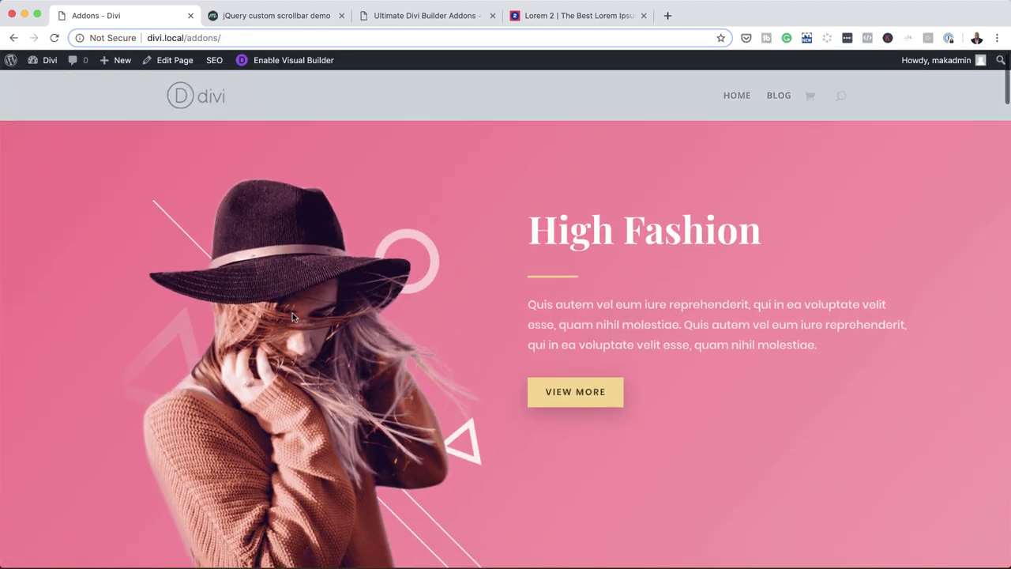
scroll(170, 335, "down", 2)
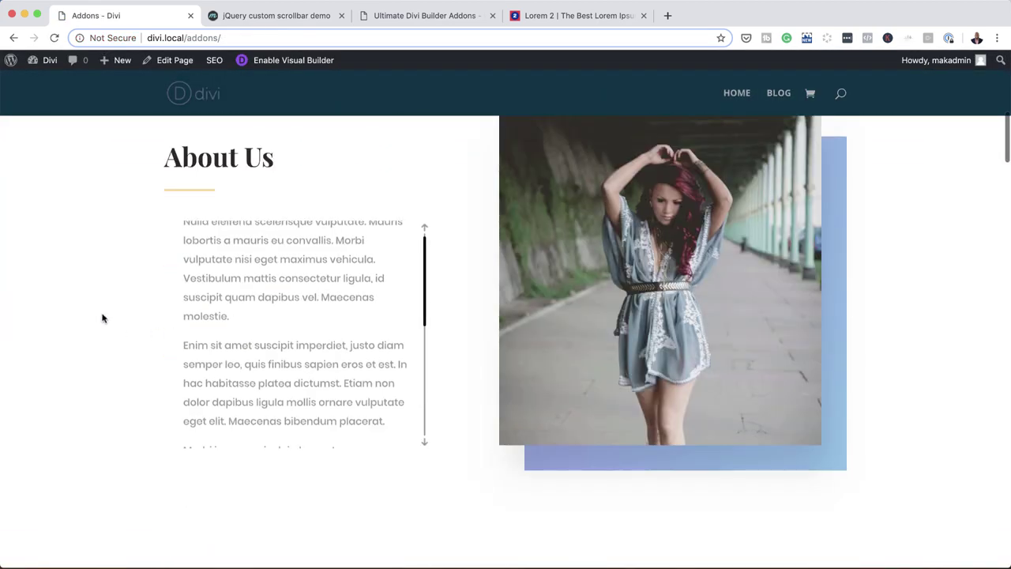
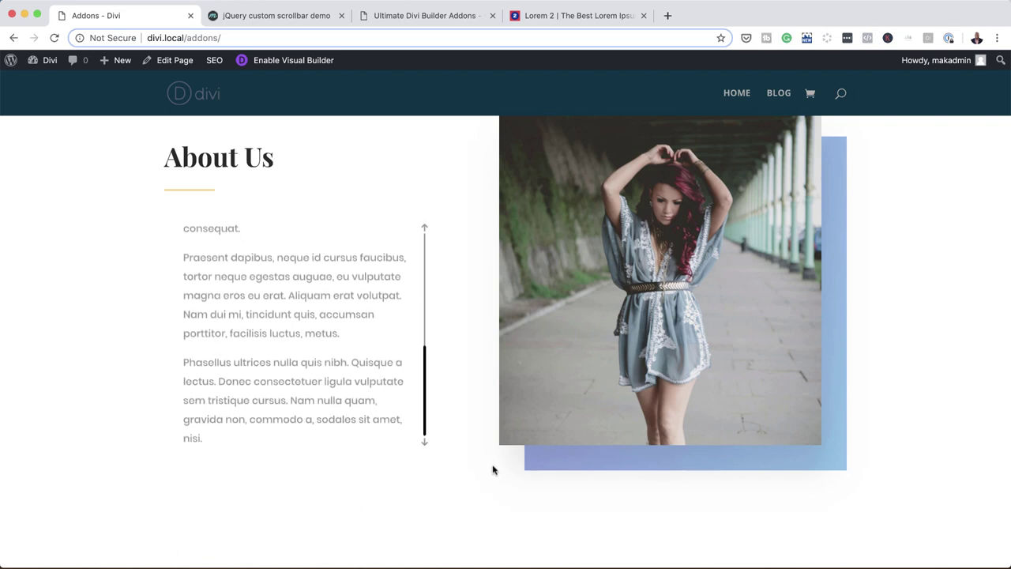
- Reopen the visual builder and change the About Us text module's CSS class to "CustomScrollbarEffect1 mCustomScrollbarcontent"
left_click(295, 63)
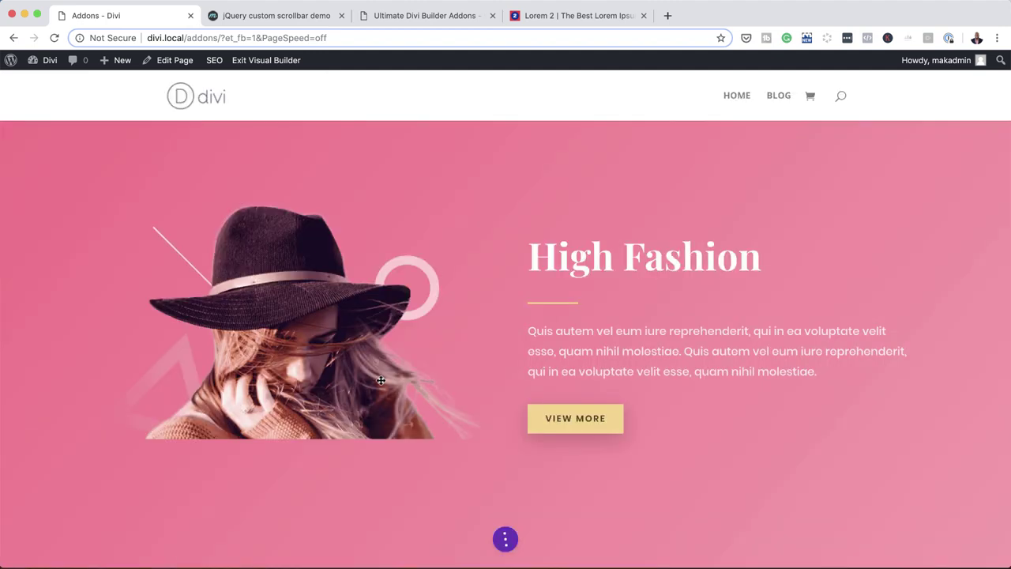
scroll(374, 451, "down", 6)
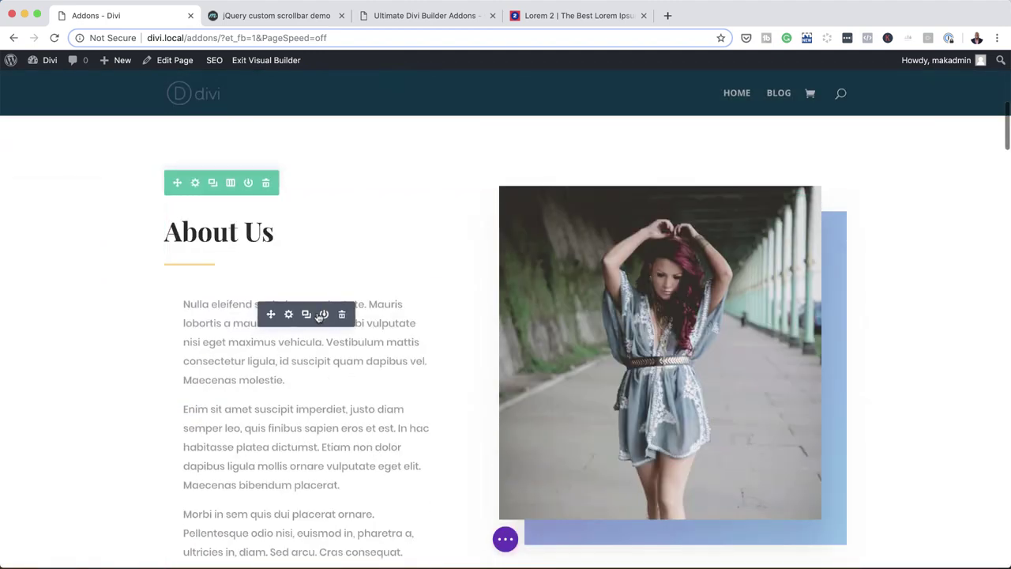
left_click(289, 315)
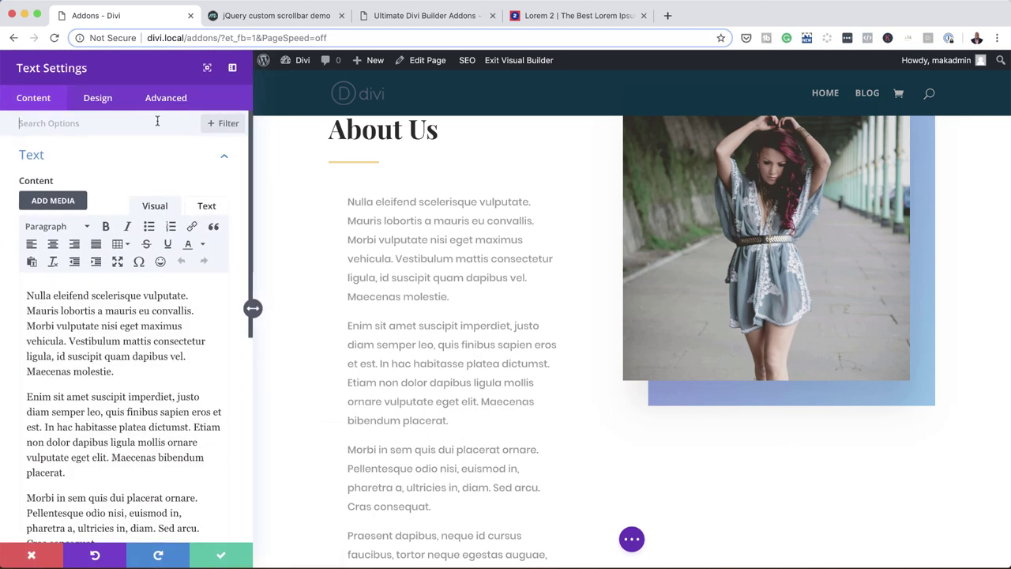
left_click(168, 98)
left_click(75, 162)
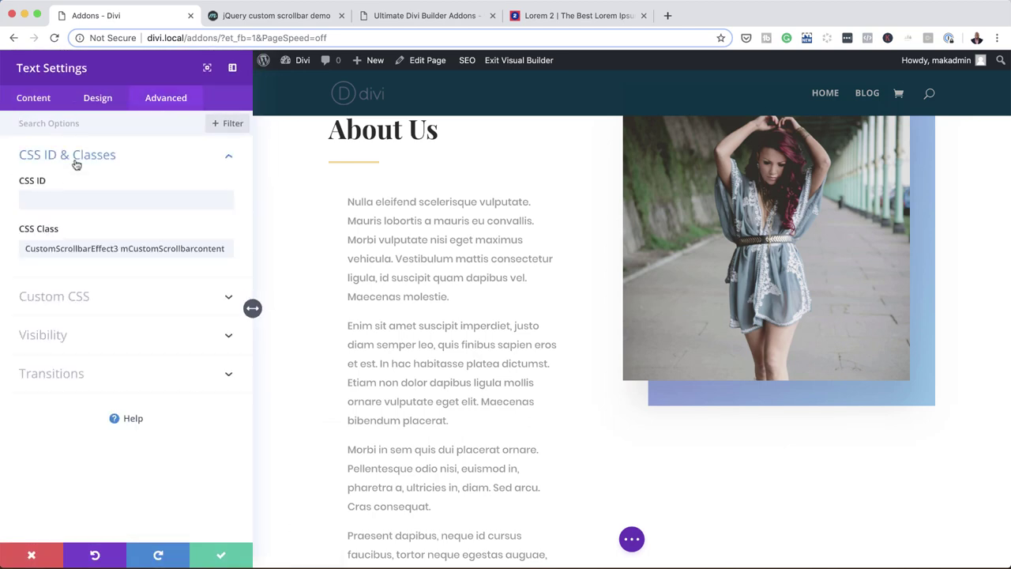
left_click(117, 248)
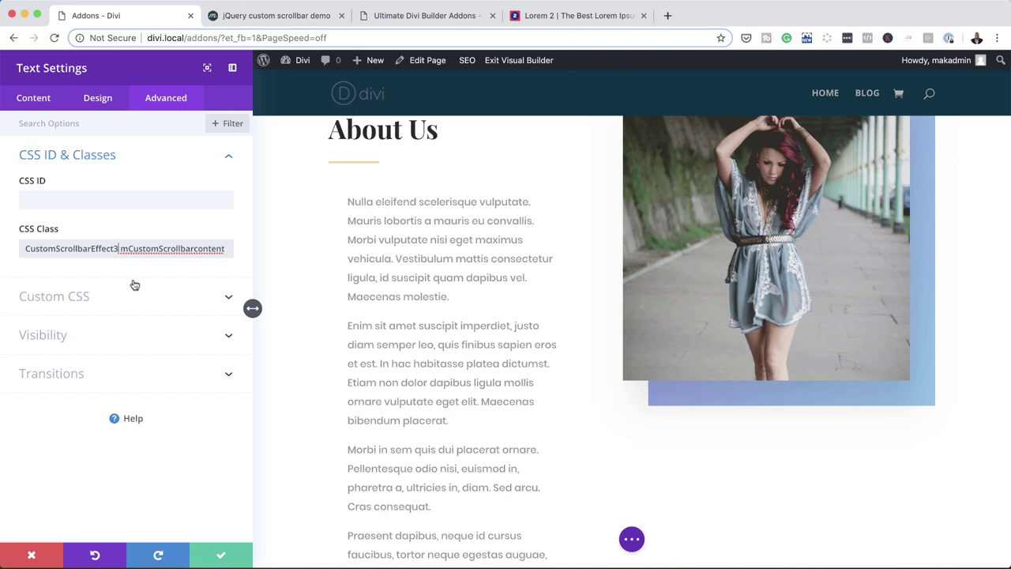
key("BackSpace")
type("1")
left_click(223, 555)
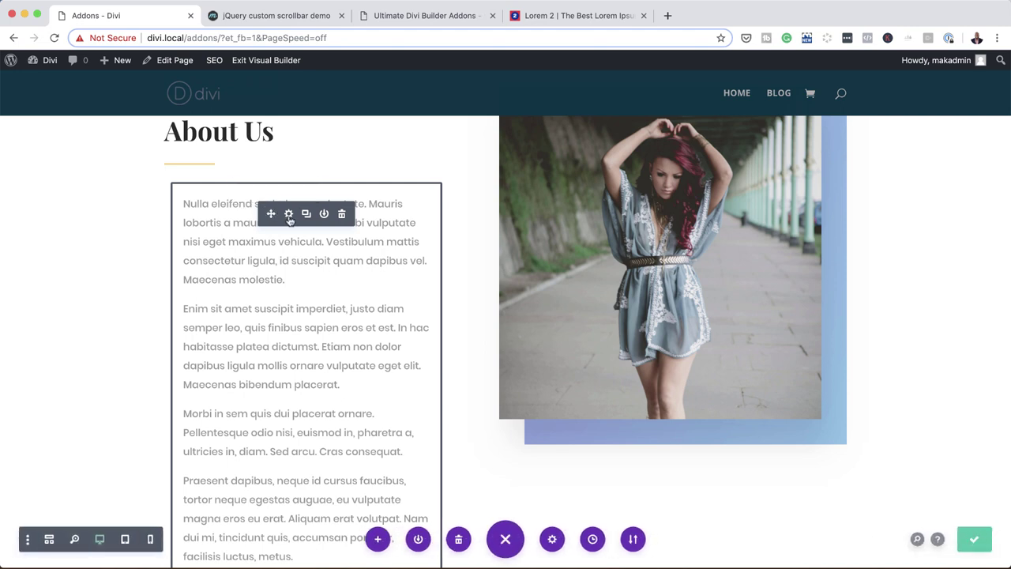
- Save the changed page, exit the visual builder and try out the new scrollbar style in the About Us text
left_click(266, 63)
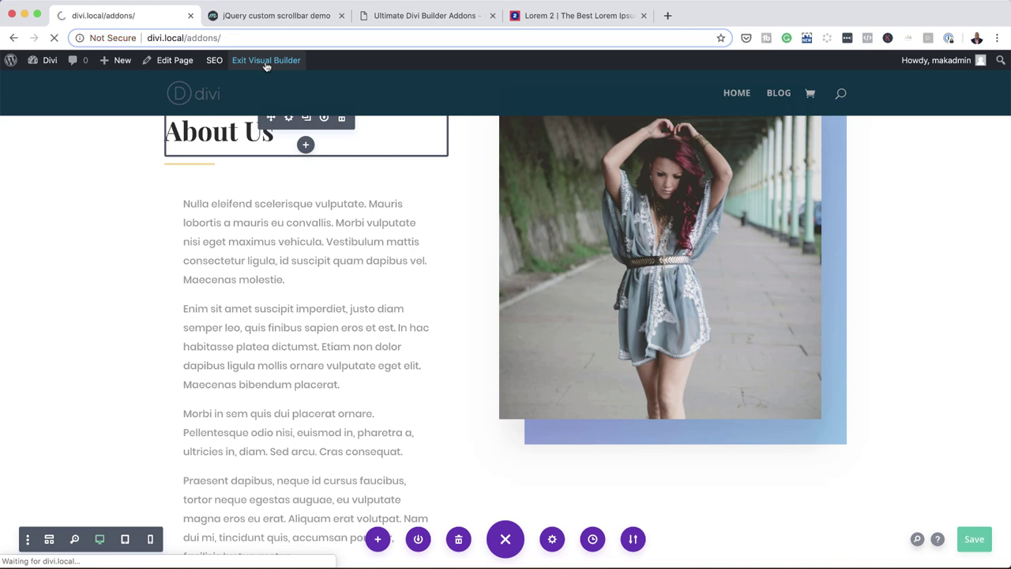
scroll(891, 373, "down", 6)
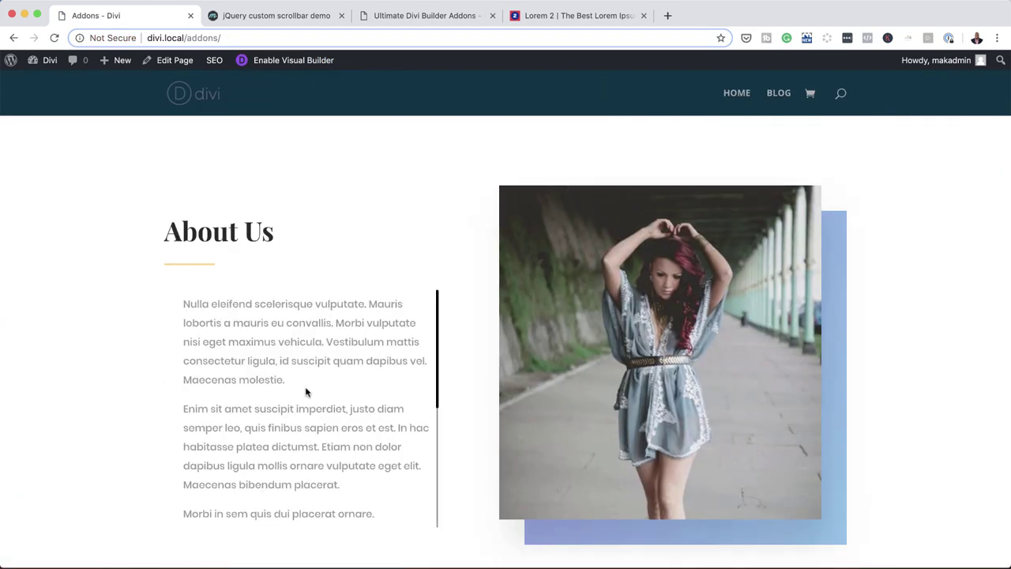
scroll(307, 391, "down", 2)
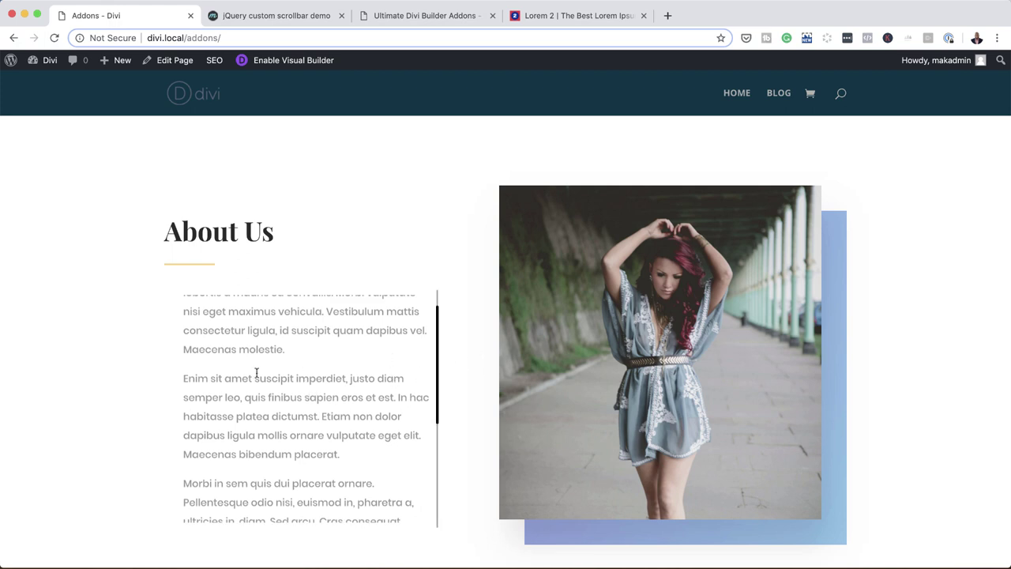
scroll(327, 378, "down", 5)
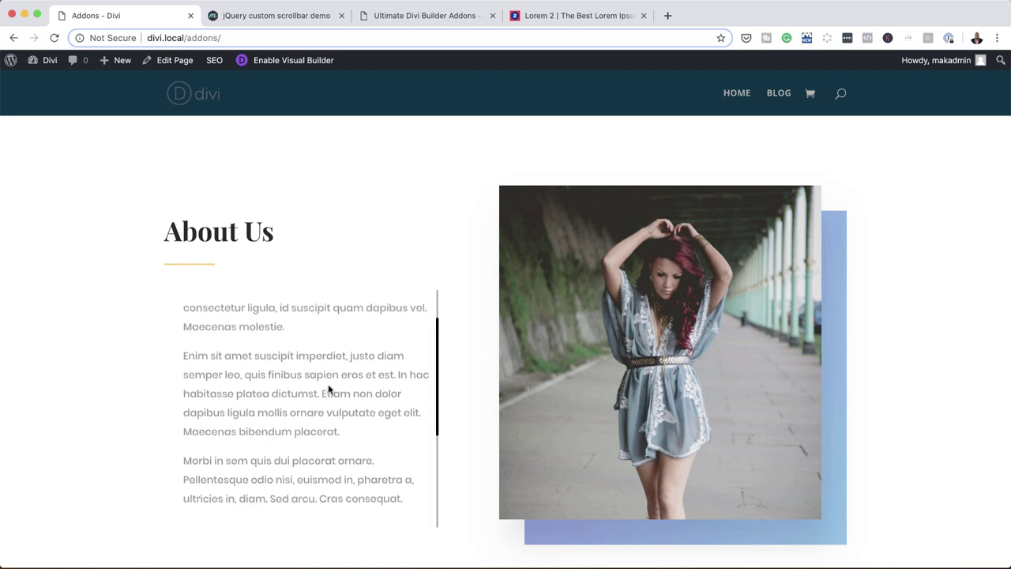
scroll(329, 384, "up", 5)
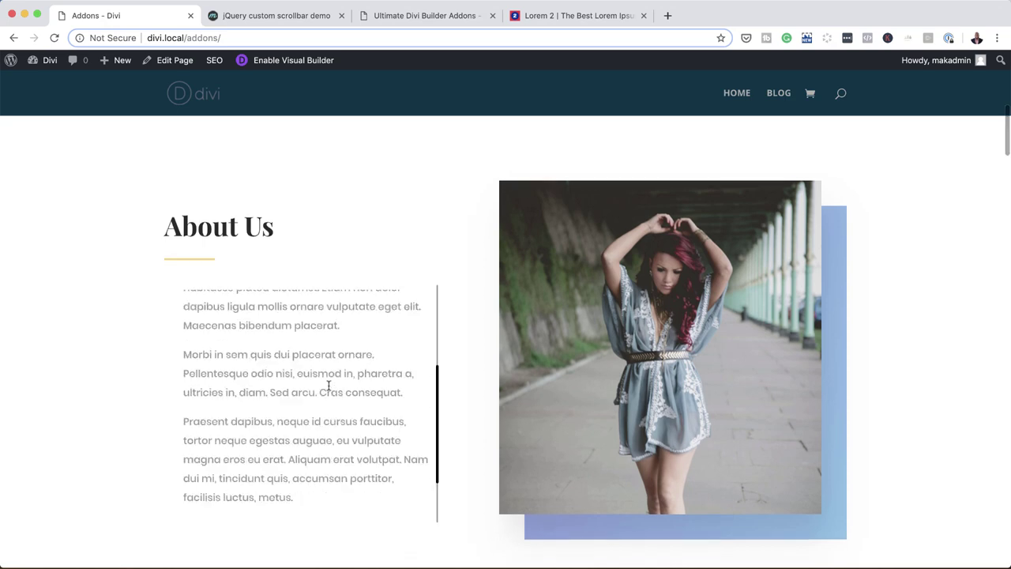
- Reopen the visual builder and give the About Us text module the inner box shadow preset
scroll(329, 385, "down", 6)
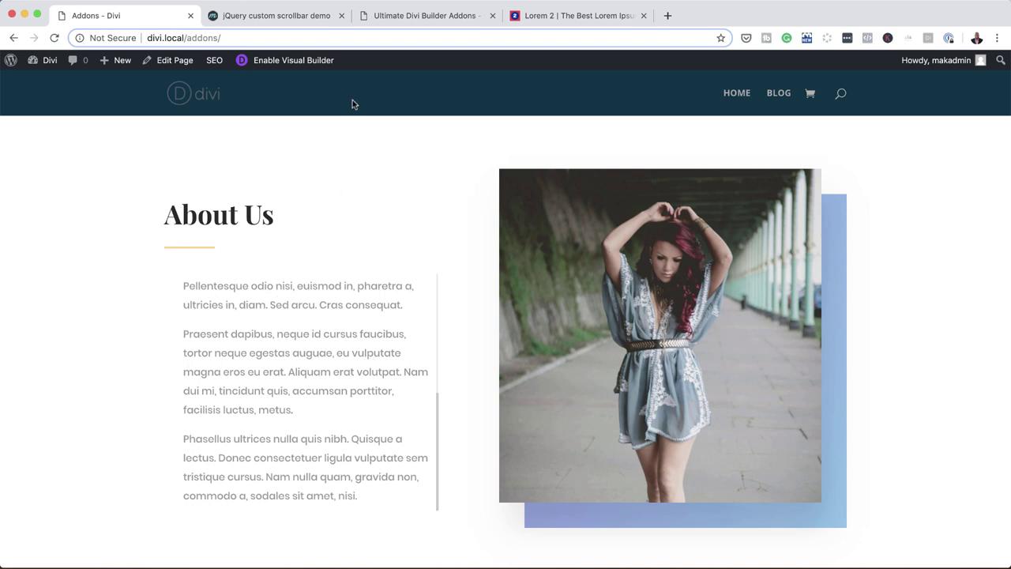
left_click(282, 62)
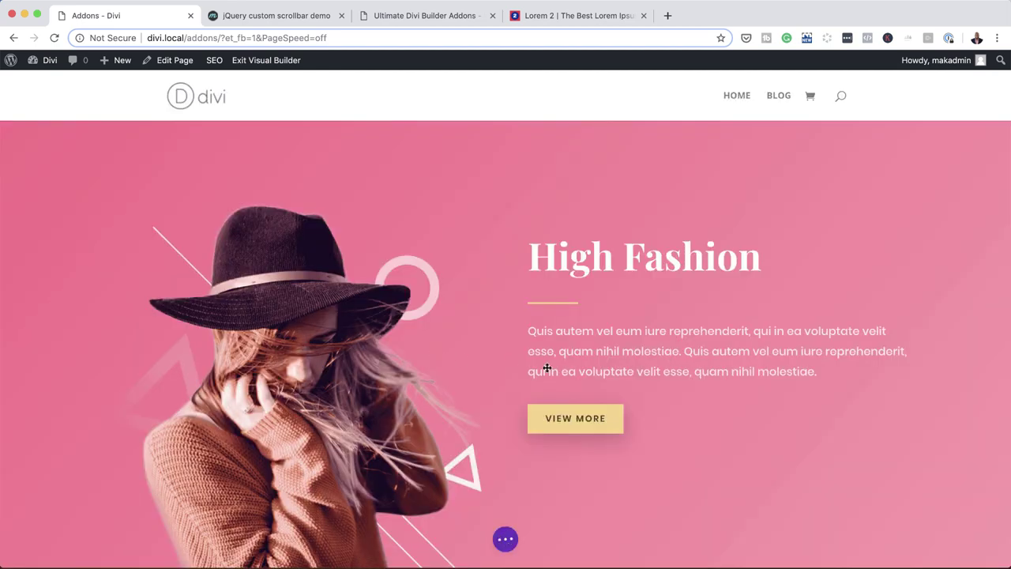
scroll(440, 452, "down", 5)
scroll(440, 452, "down", 2)
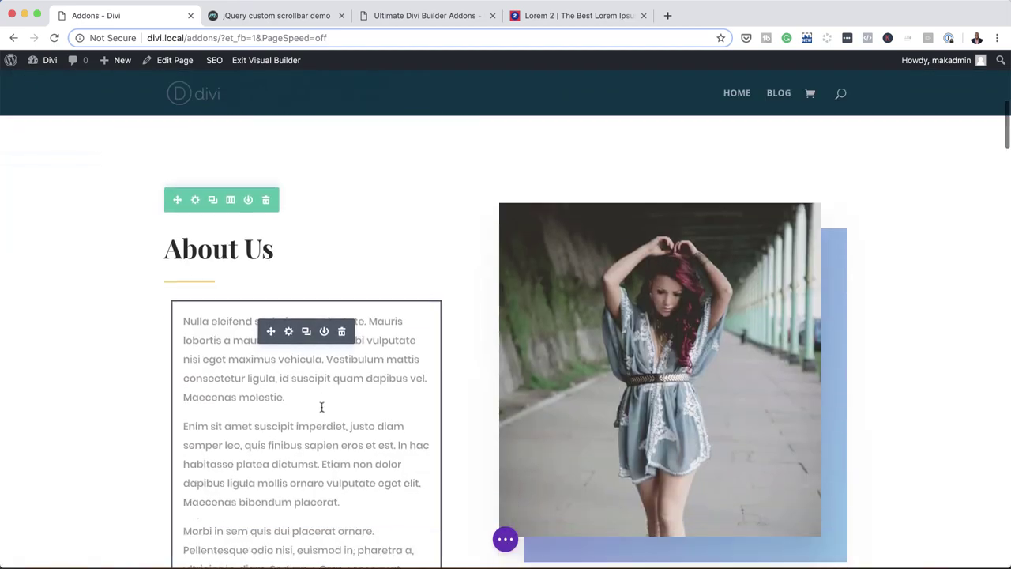
left_click(289, 330)
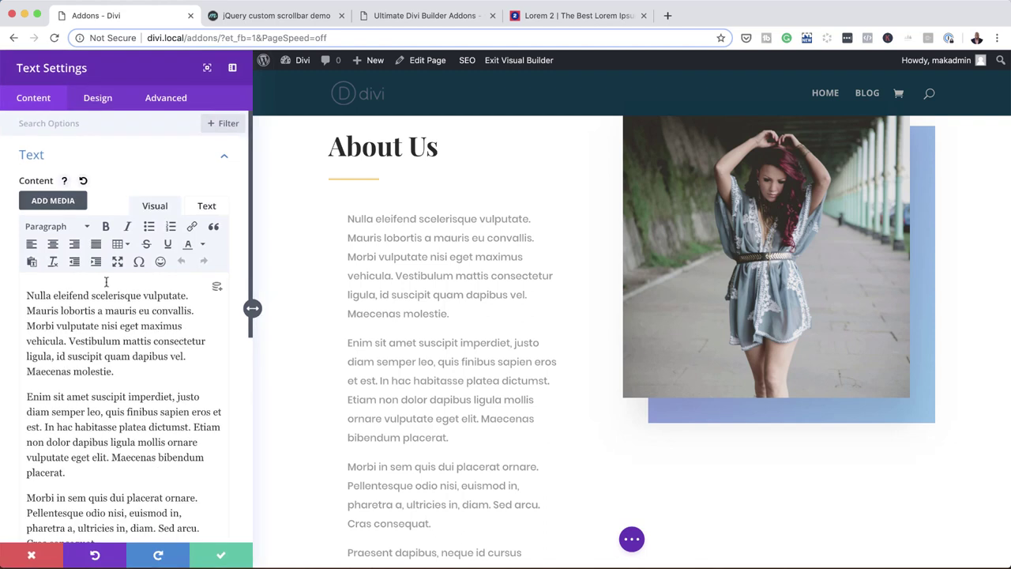
left_click(108, 105)
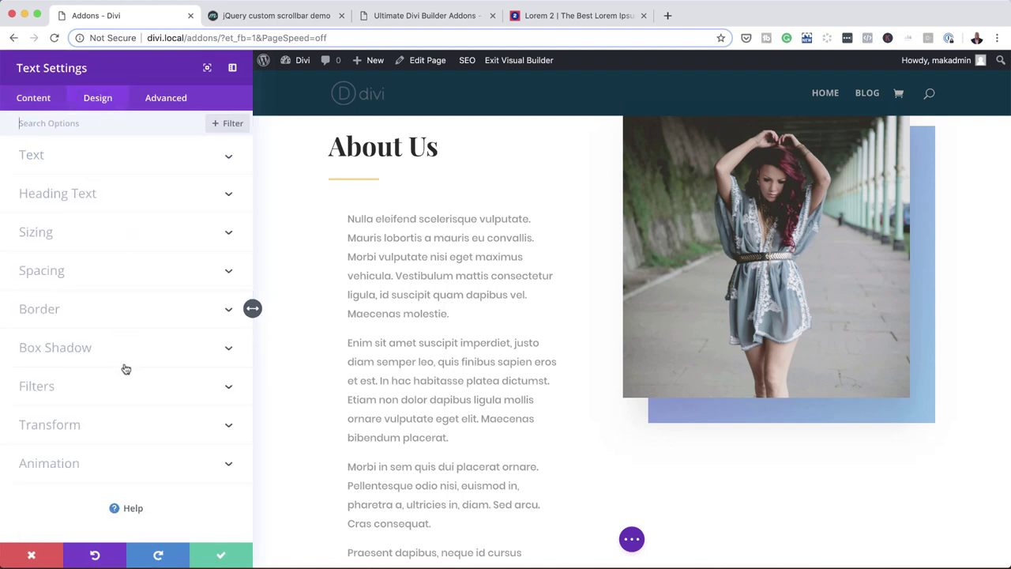
left_click(73, 348)
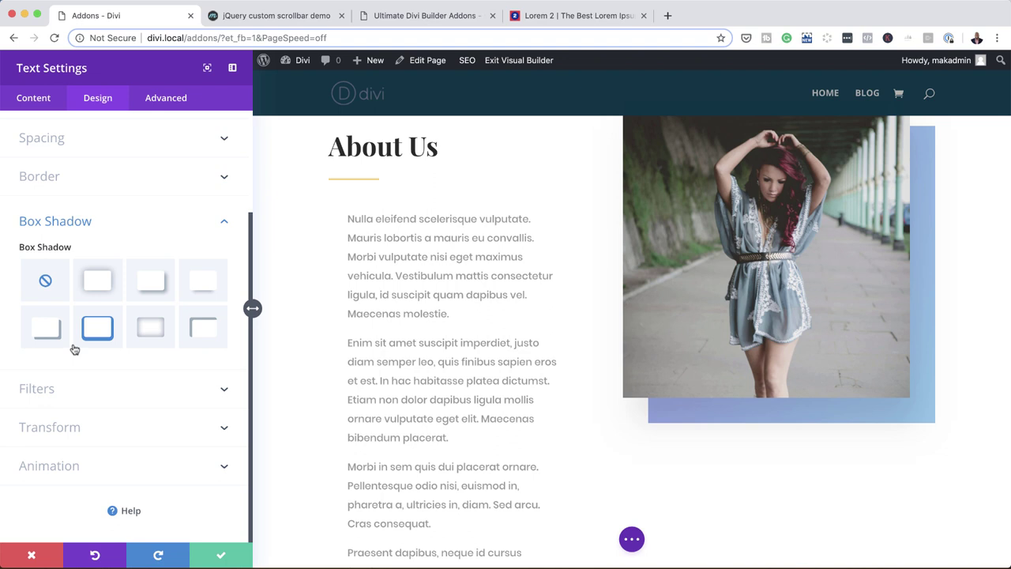
left_click(150, 329)
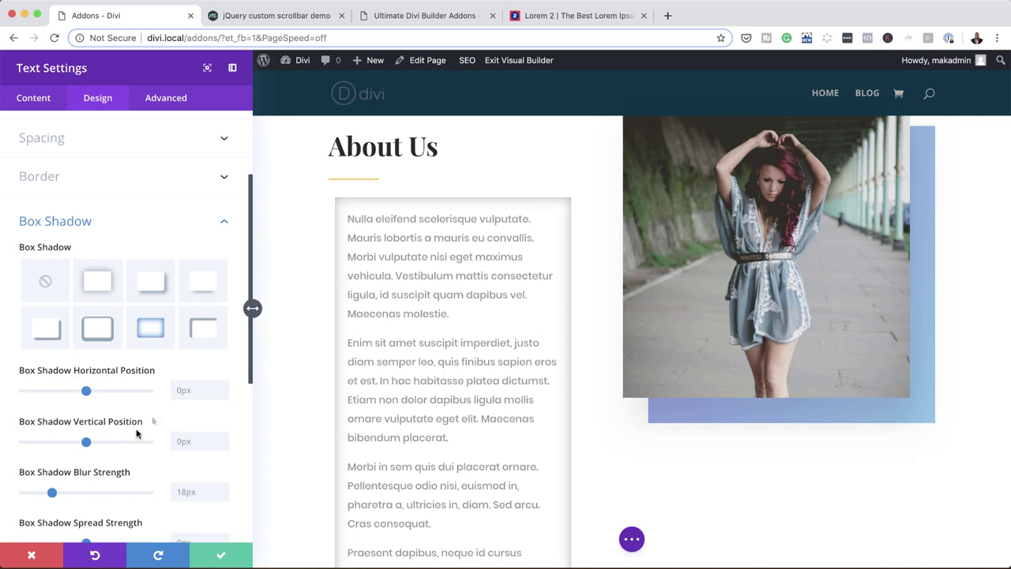
- Set the box shadow's blur strength to 5px and spread strength to -1px, and save the text module's settings
scroll(150, 415, "down", 4)
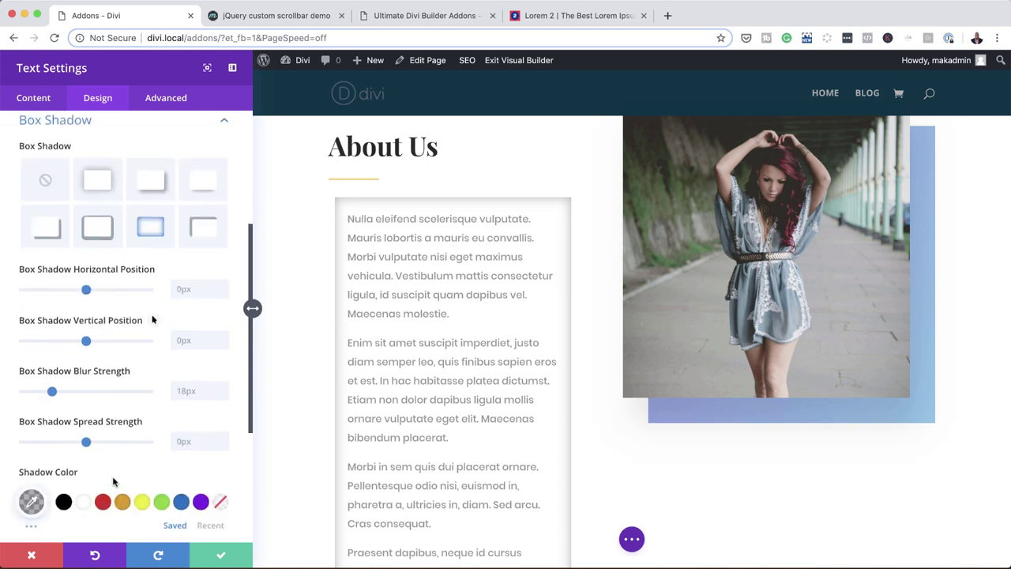
left_click_drag(51, 393, 34, 395)
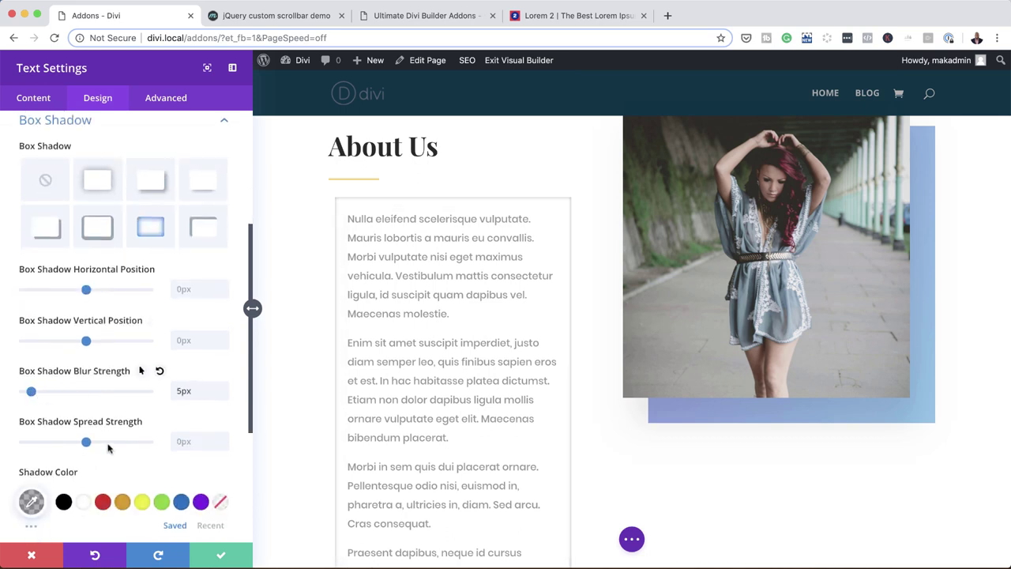
left_click_drag(87, 444, 84, 443)
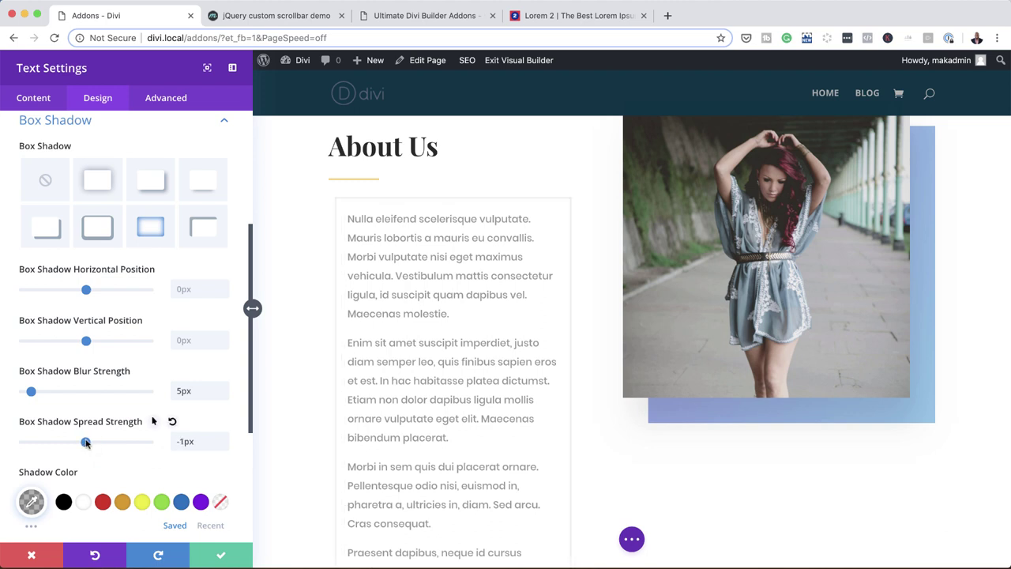
left_click(225, 556)
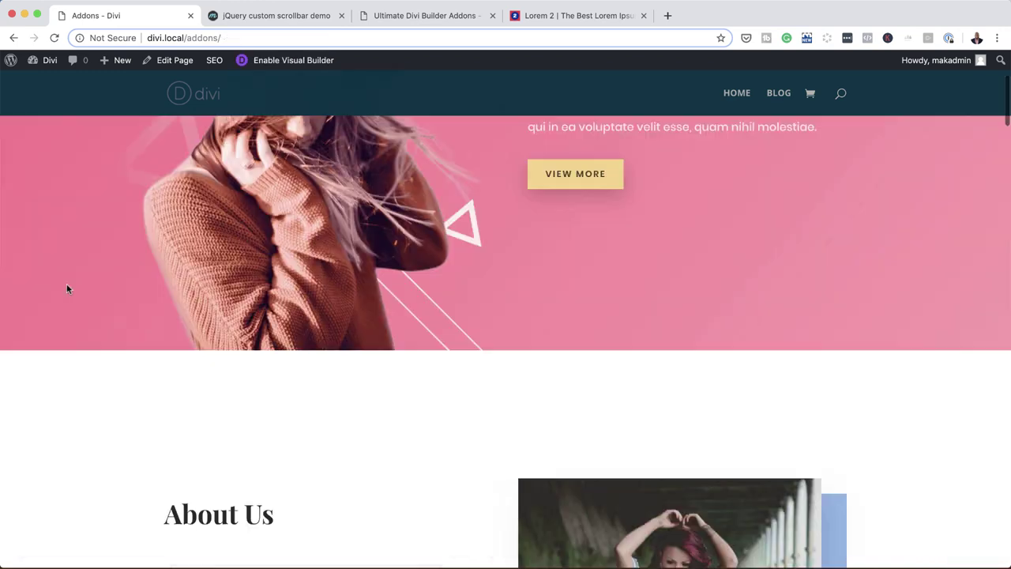
- Check the shadowed About Us text box on the live page and scroll through its text
scroll(67, 284, "down", 10)
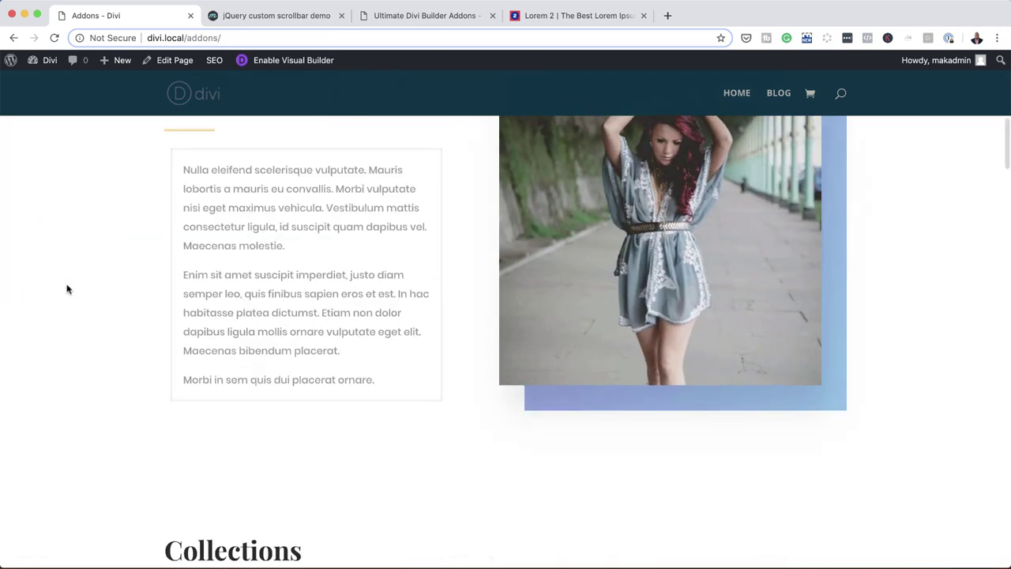
mouse_move(267, 263)
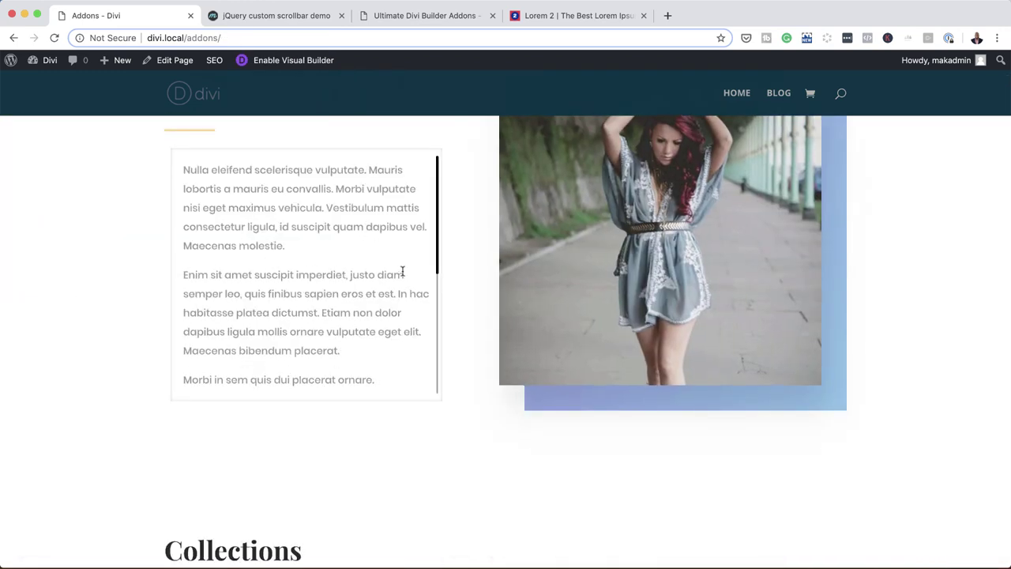
scroll(402, 271, "down", 10)
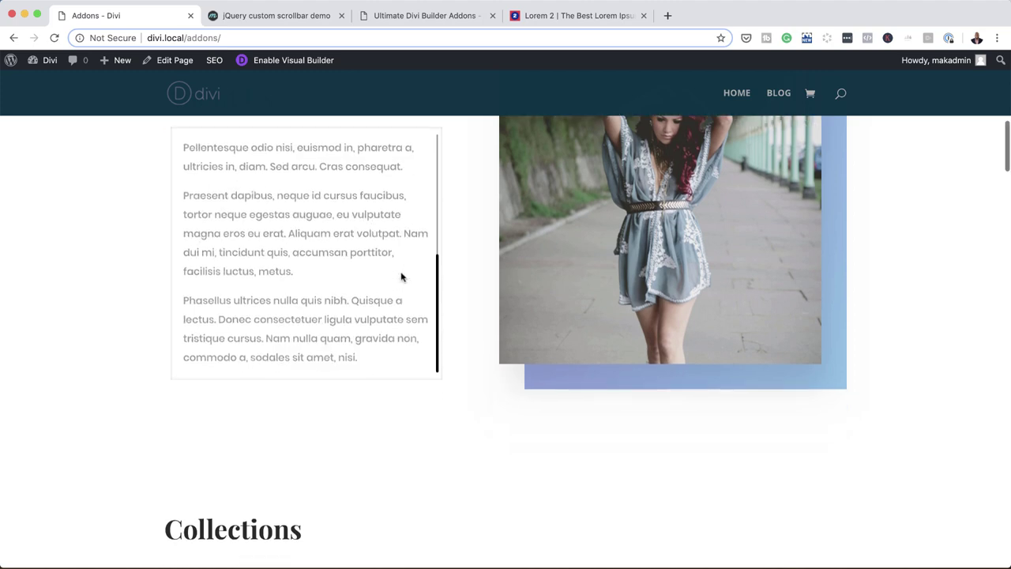
scroll(400, 276, "down", 4)
scroll(282, 282, "up", 7)
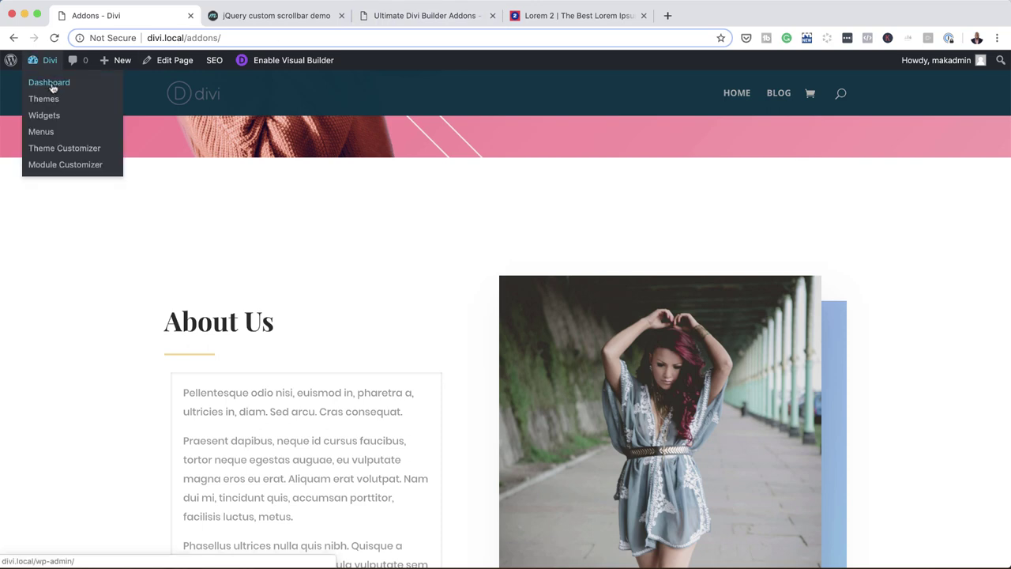
- Go to the Ultimate Divi Builder Addons options in the WordPress dashboard and turn on the Fade Into View effect
left_click(52, 85)
left_click(88, 466)
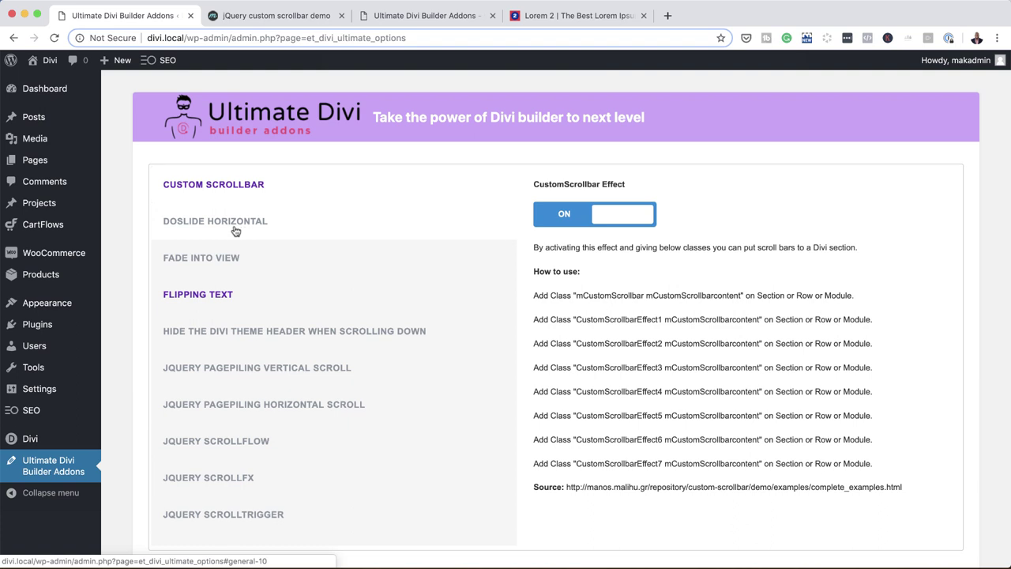
left_click(213, 273)
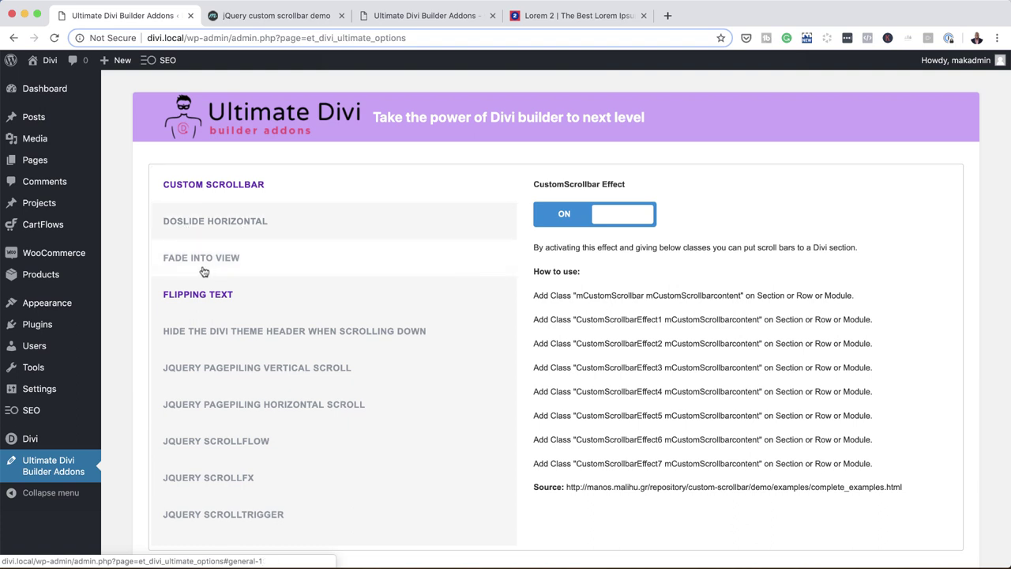
left_click(270, 258)
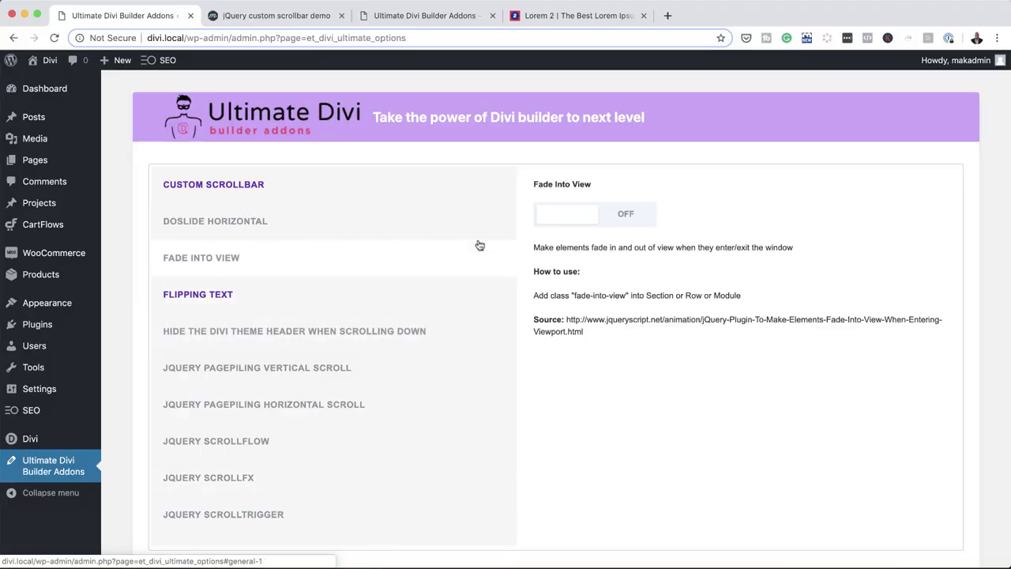
left_click(630, 216)
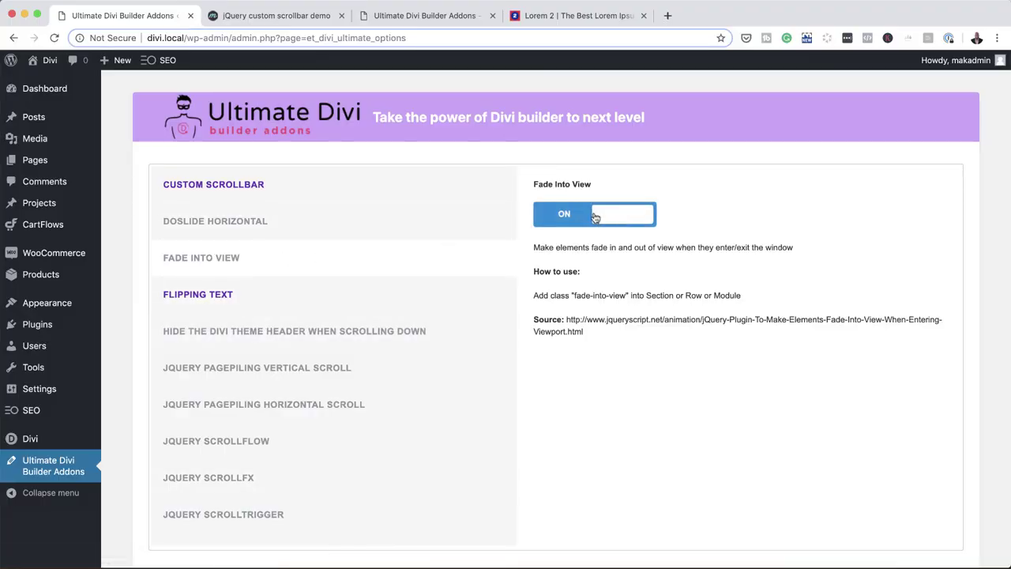
- Open the Fade Into View source page in a new browser tab and look through the jQuery plugin's documentation
left_click(606, 325, "super")
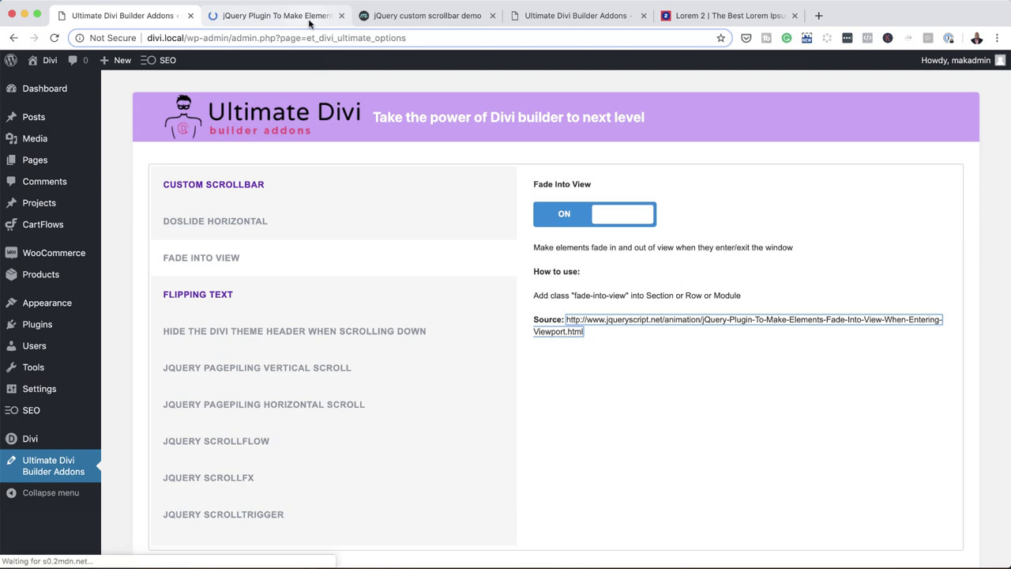
left_click(309, 19)
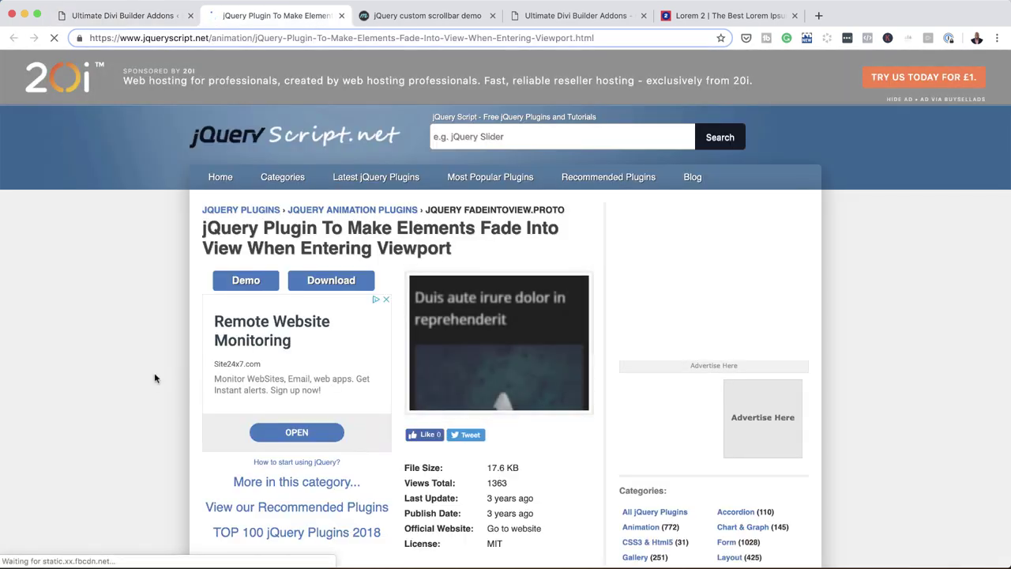
scroll(154, 372, "down", 5)
scroll(155, 378, "down", 15)
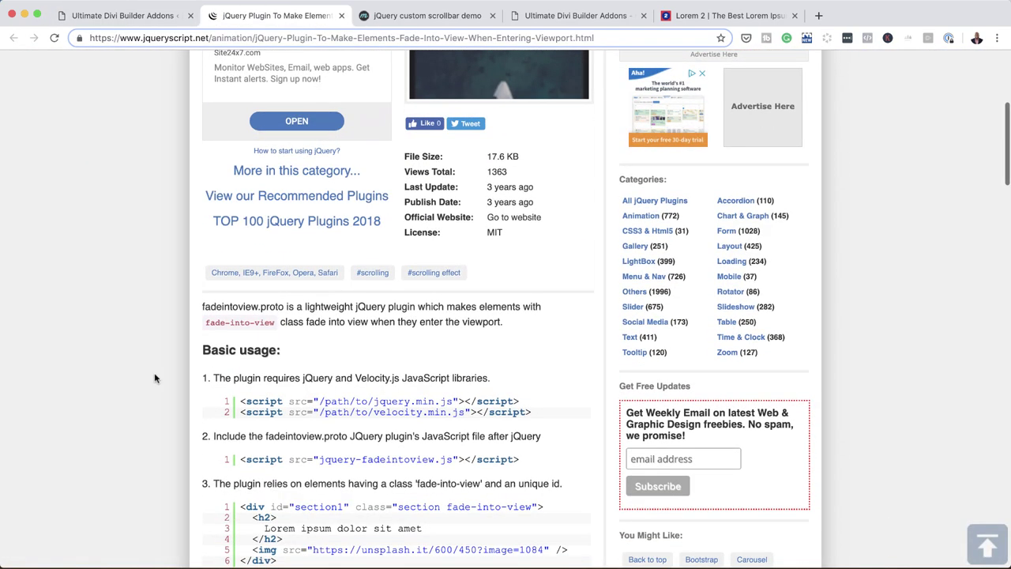
scroll(155, 378, "down", 6)
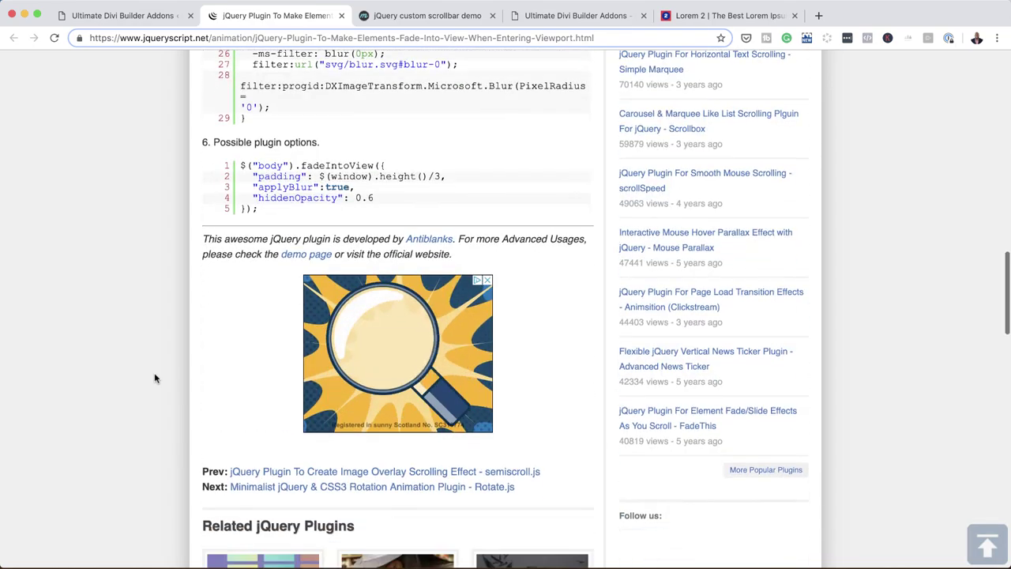
scroll(155, 377, "up", 8)
scroll(154, 375, "up", 15)
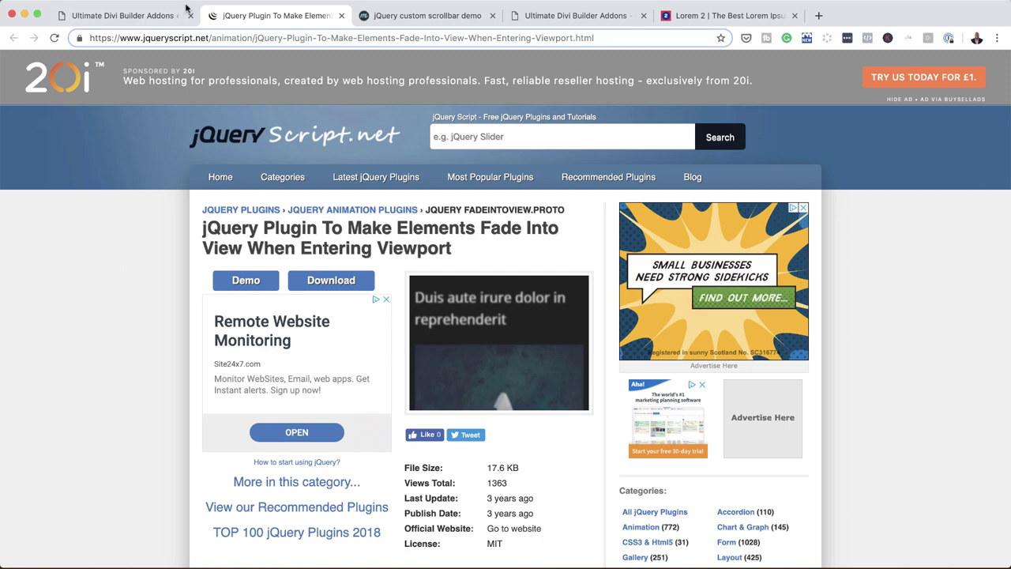
- Return to the addons options, copy the class name "fade-into-view" and save the plugin settings
left_click(152, 18)
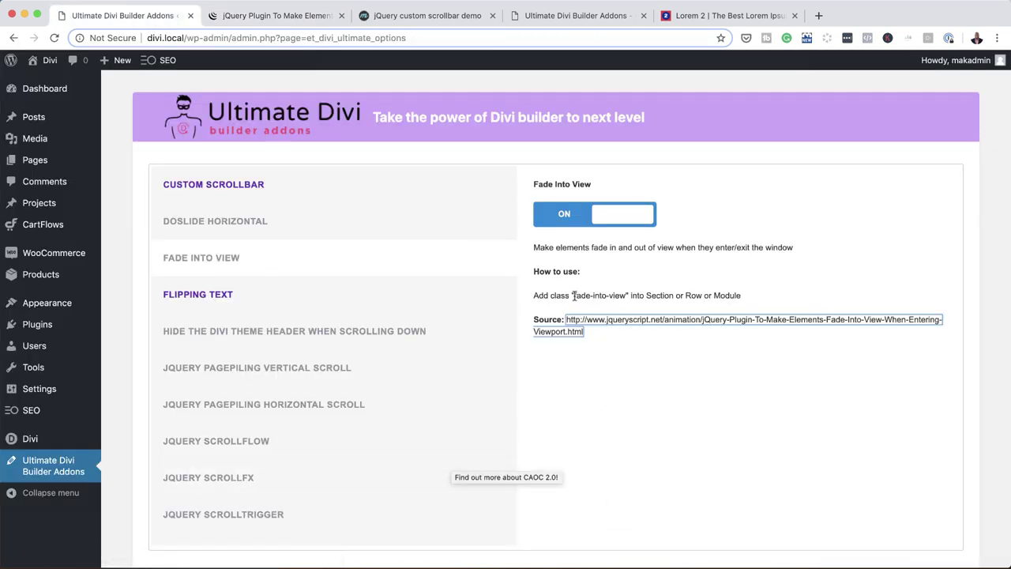
left_click_drag(573, 296, 592, 295)
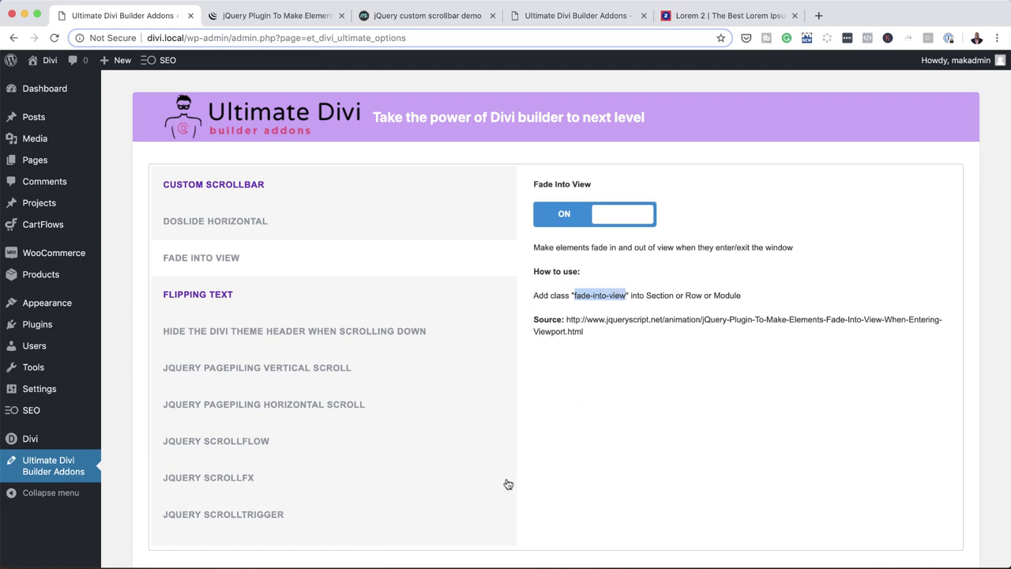
scroll(508, 485, "down", 10)
scroll(436, 551, "down", 5)
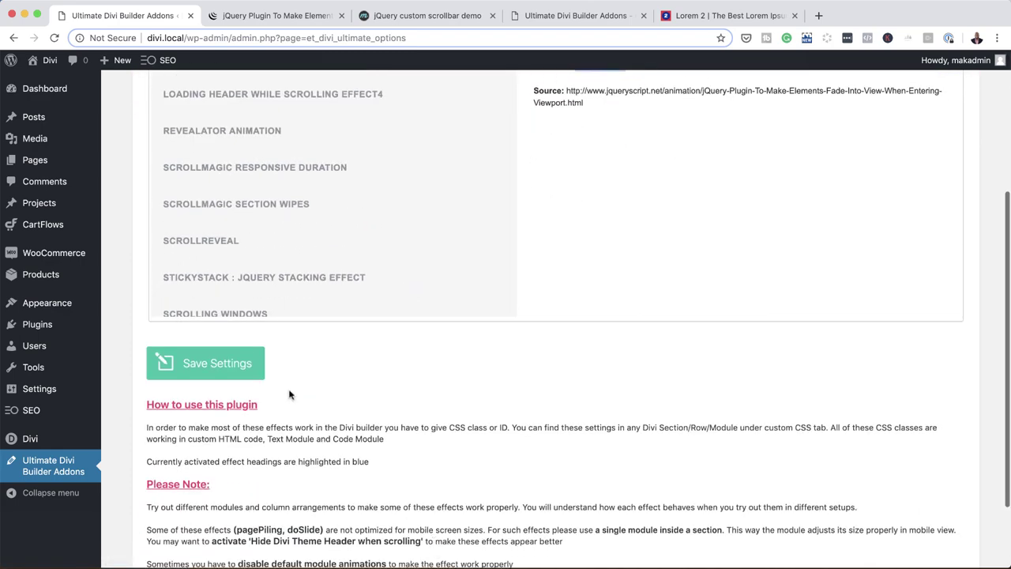
left_click(241, 365)
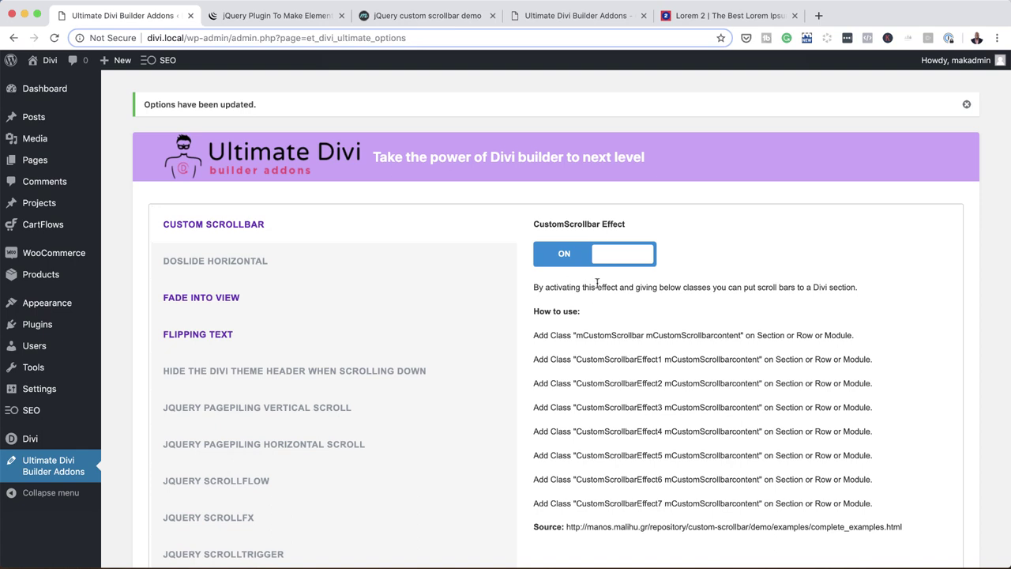
- Go to the WordPress pages list and view the Awesome page in a new browser tab beside it
left_click(340, 261)
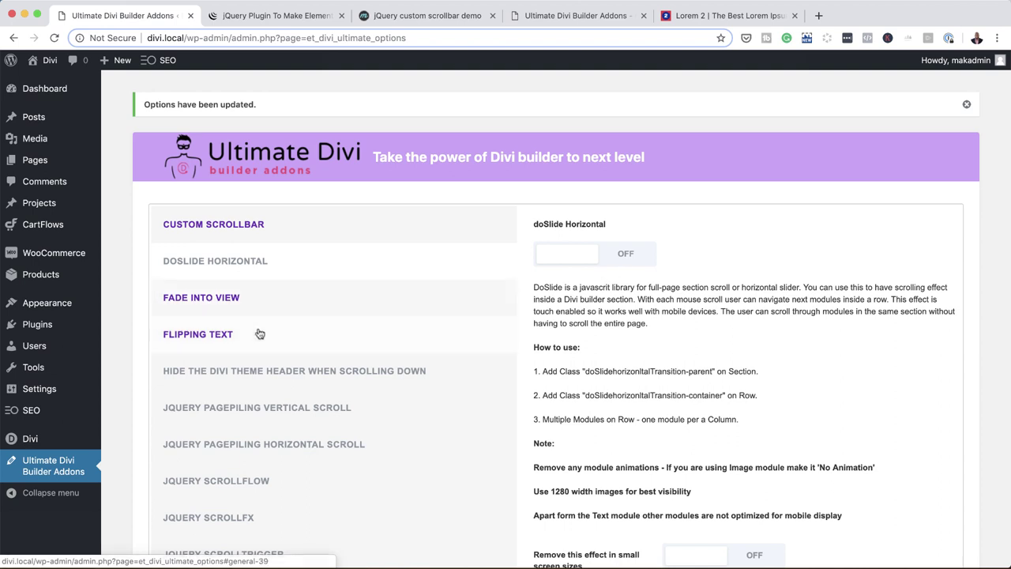
mouse_move(60, 144)
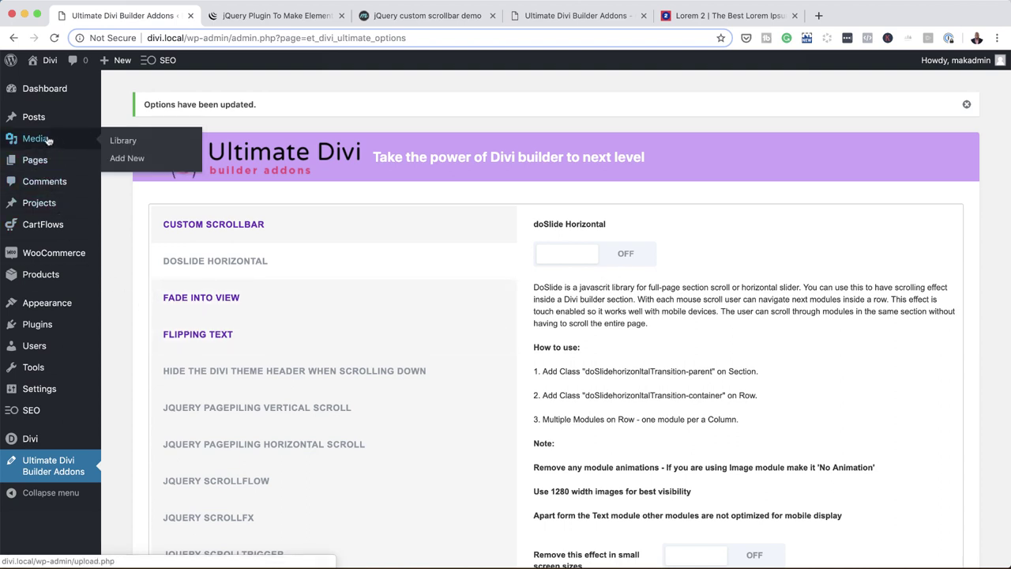
mouse_move(58, 168)
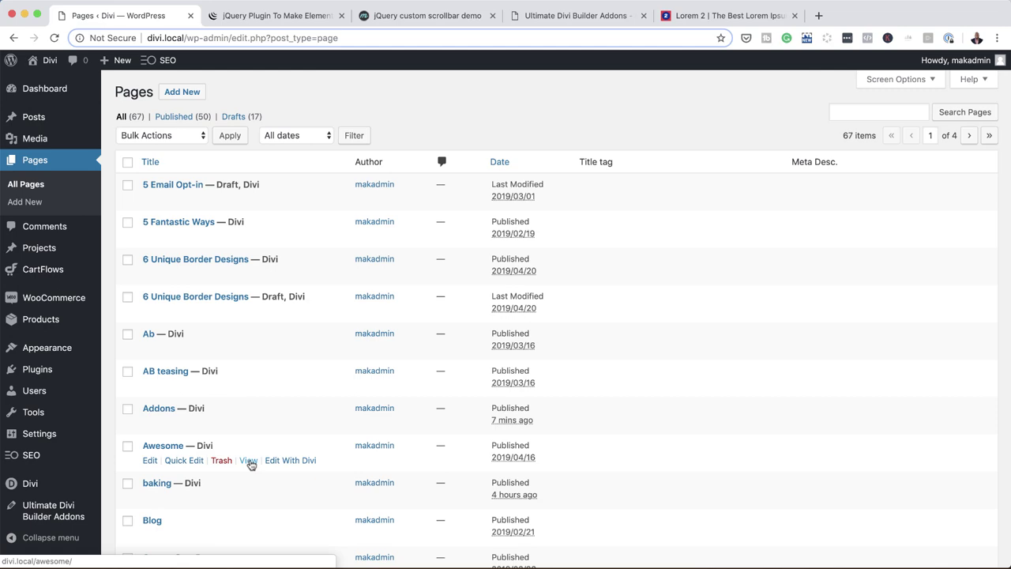
left_click(250, 464, "super")
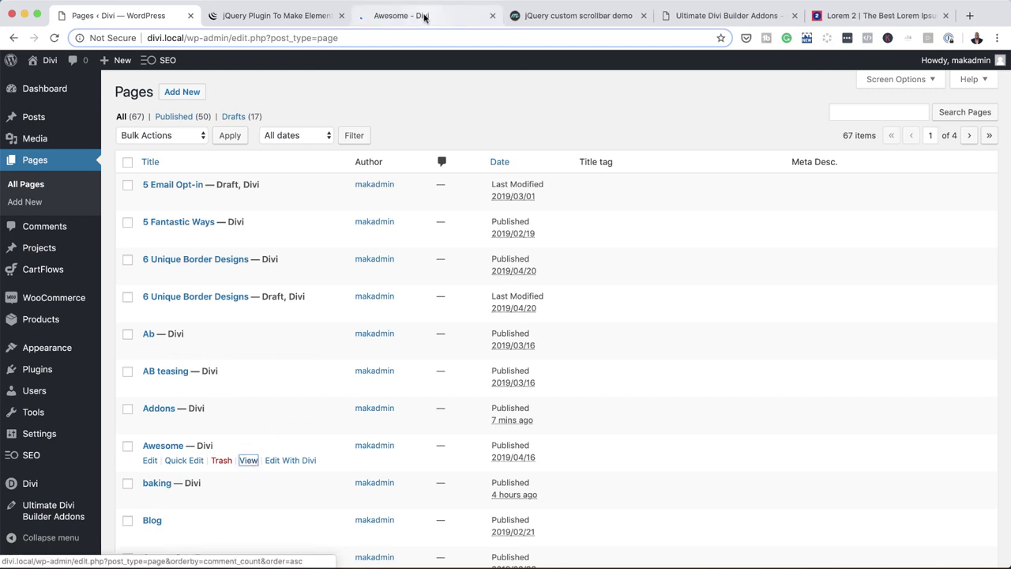
left_click_drag(424, 17, 287, 21)
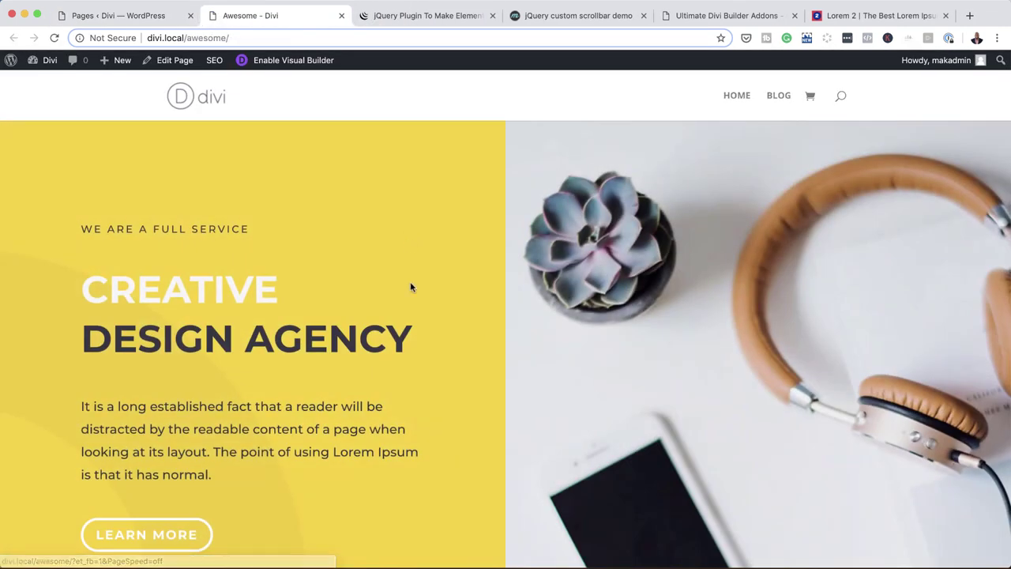
- Open the Awesome page in the Visual Builder, give its first section the CSS class "fade-into-view", and check the live page
left_click(293, 60)
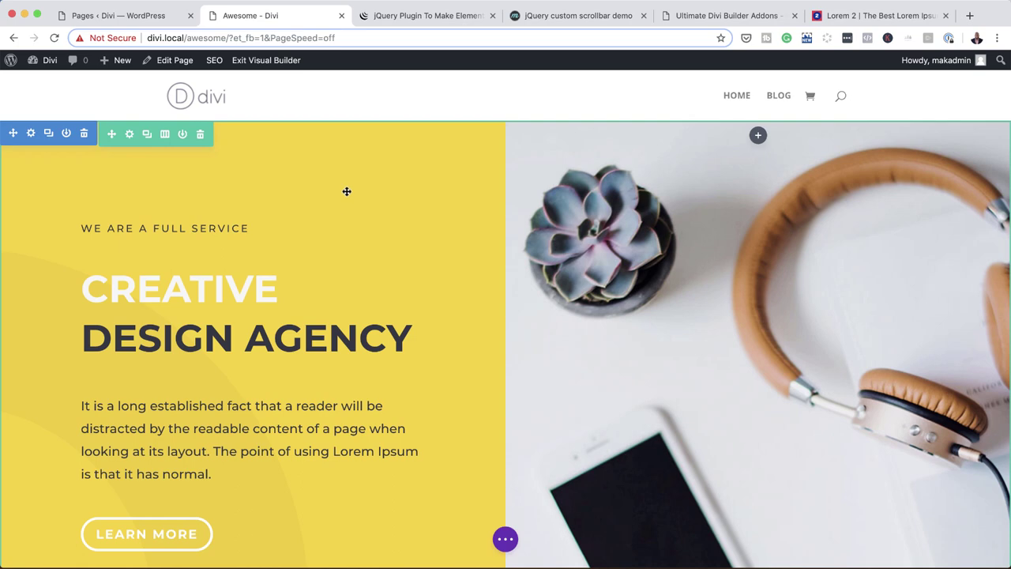
left_click(32, 136)
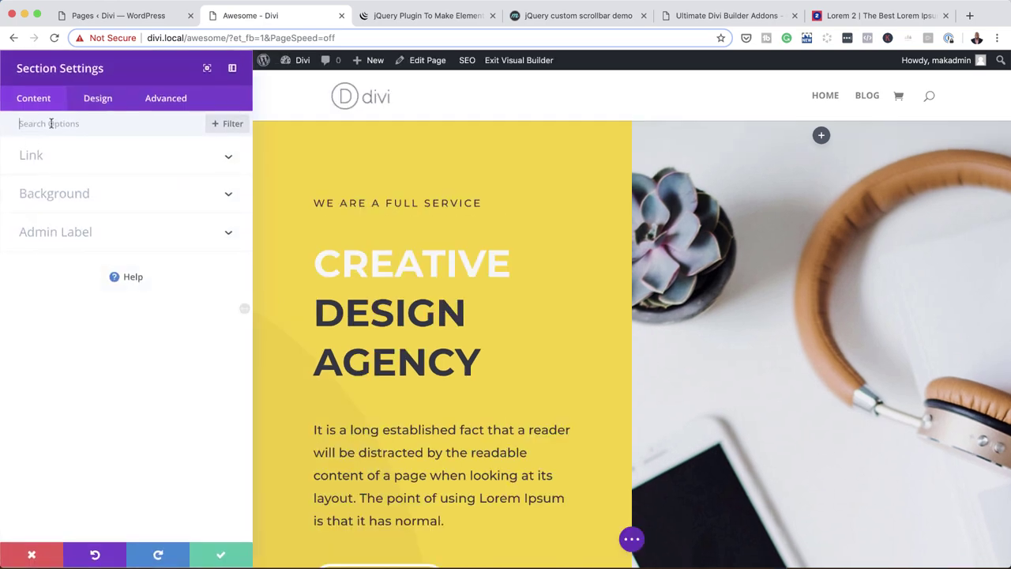
left_click(165, 100)
left_click(82, 159)
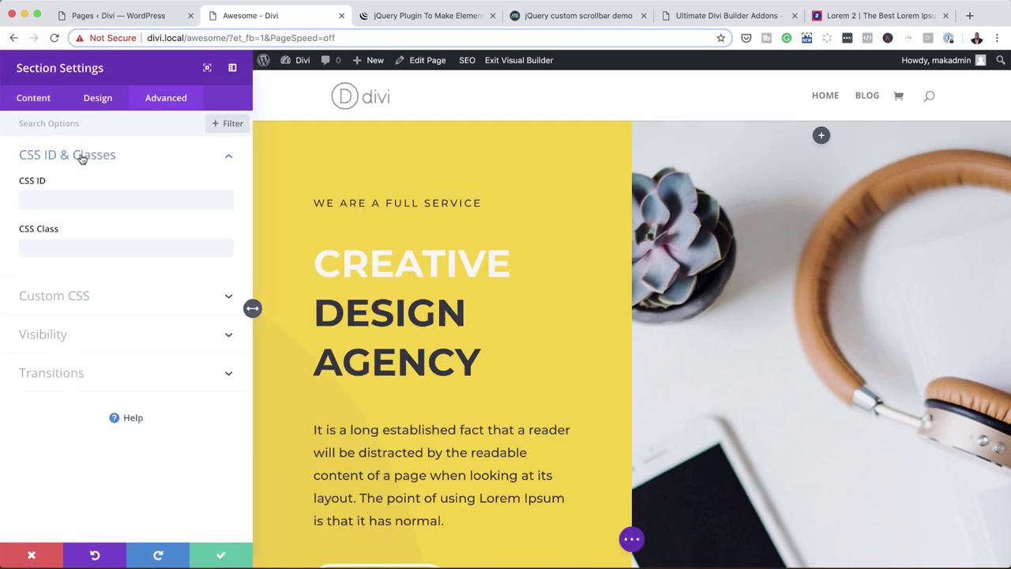
left_click(71, 242)
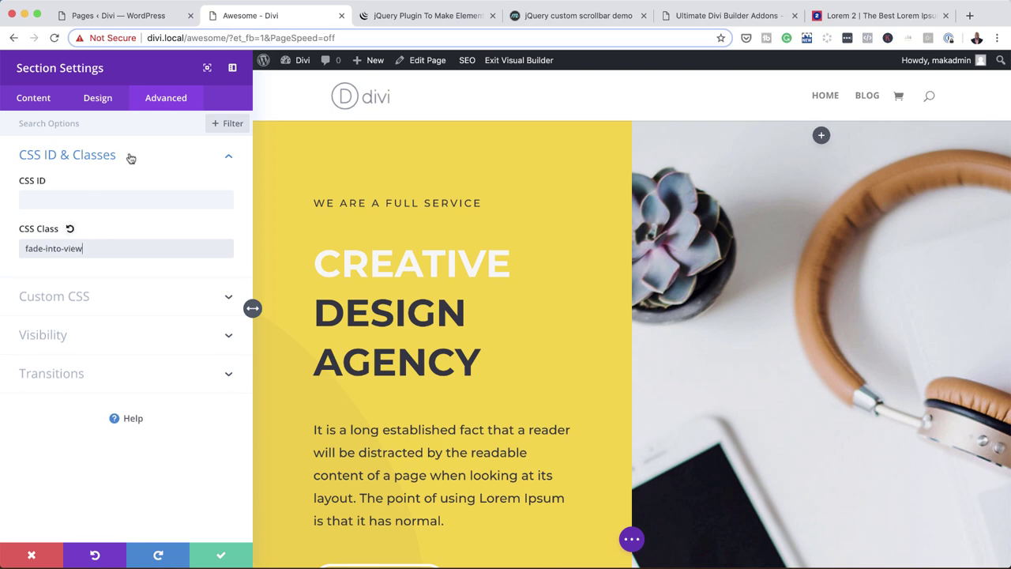
left_click(223, 557)
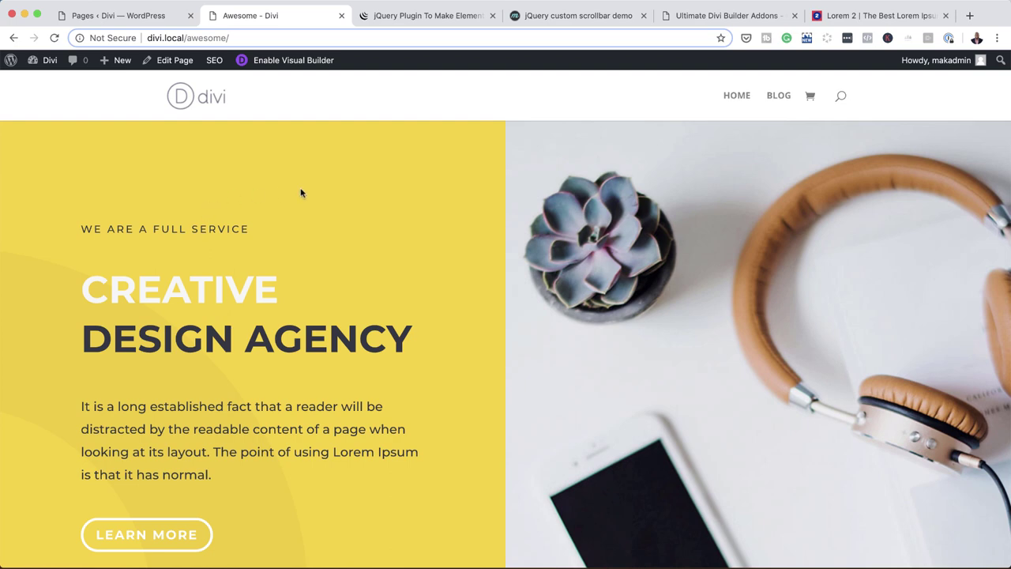
scroll(434, 365, "down", 1)
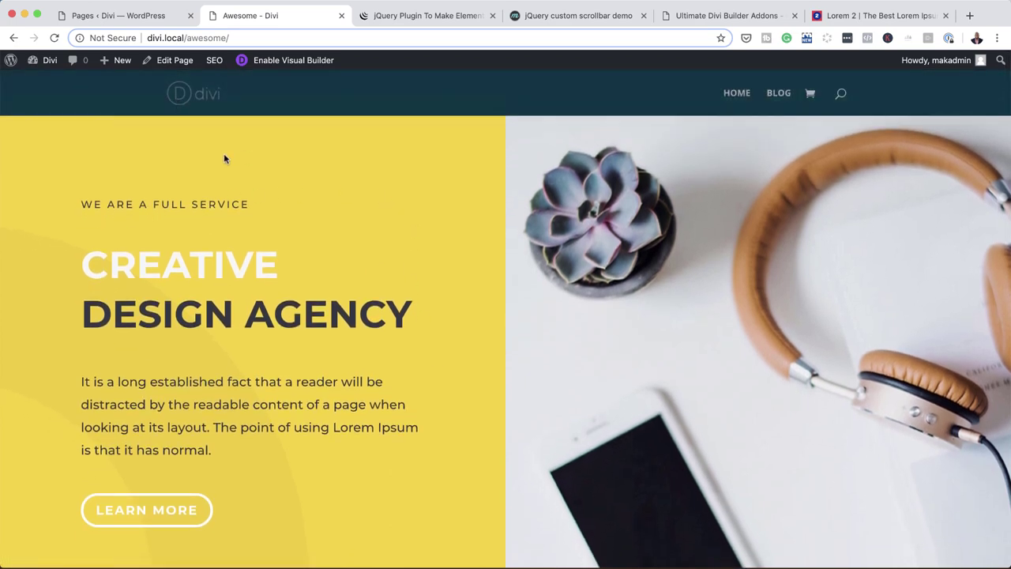
- Return to the WordPress dashboard and open the jQuery scrollTrigger settings in the Ultimate Divi Builder Addons options
left_click(139, 16)
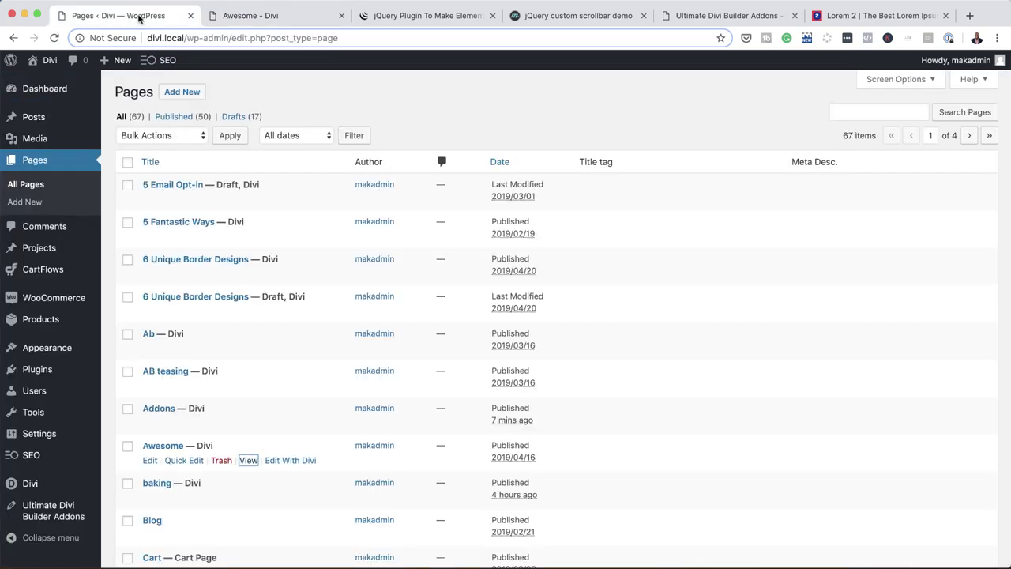
left_click(58, 517)
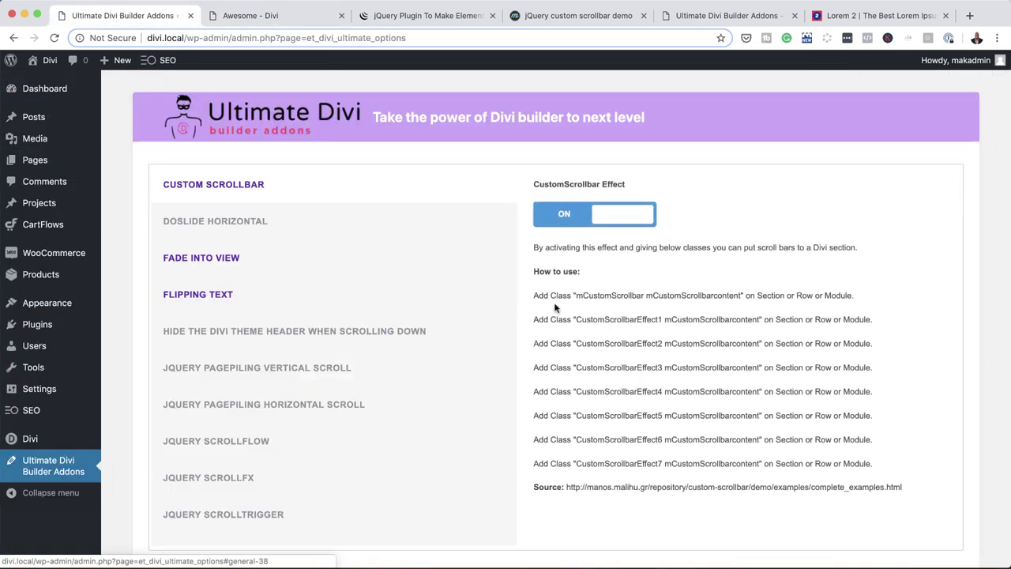
scroll(365, 483, "down", 1)
left_click(364, 484)
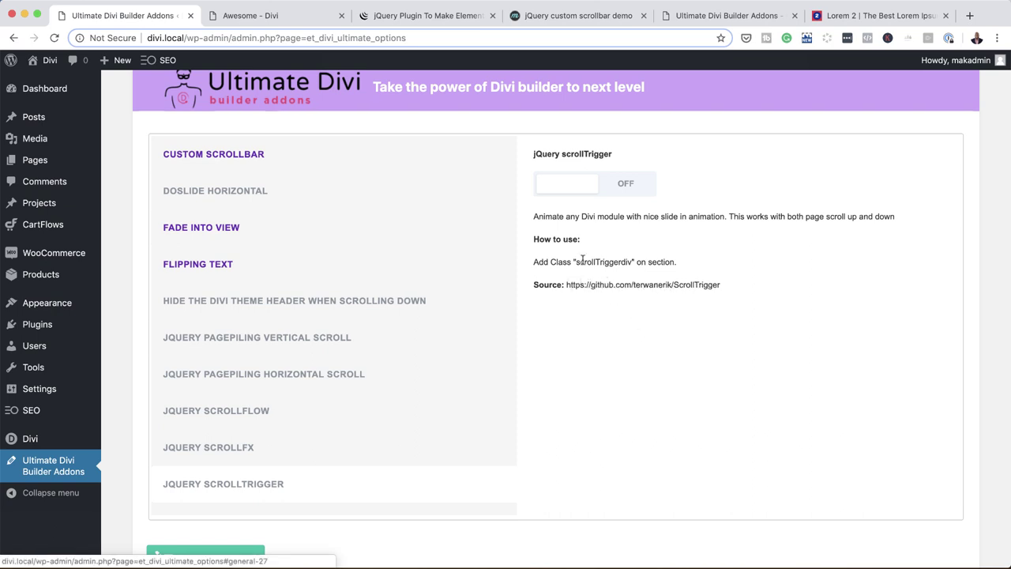
- Turn on the jQuery scrollTrigger effect, copy its class name "scrollTriggerdiv" and save the plugin settings
left_click(626, 185)
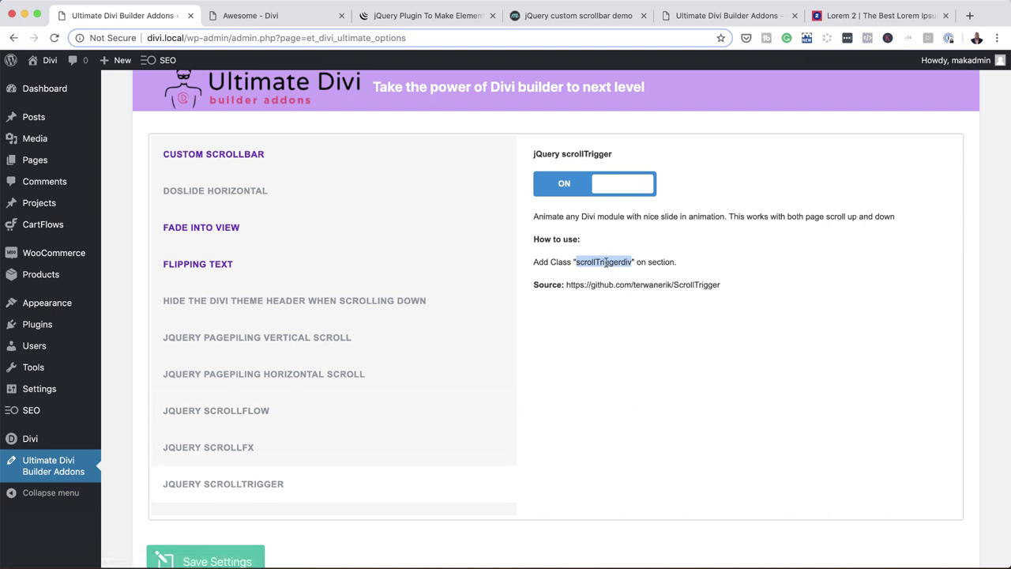
scroll(461, 393, "down", 2)
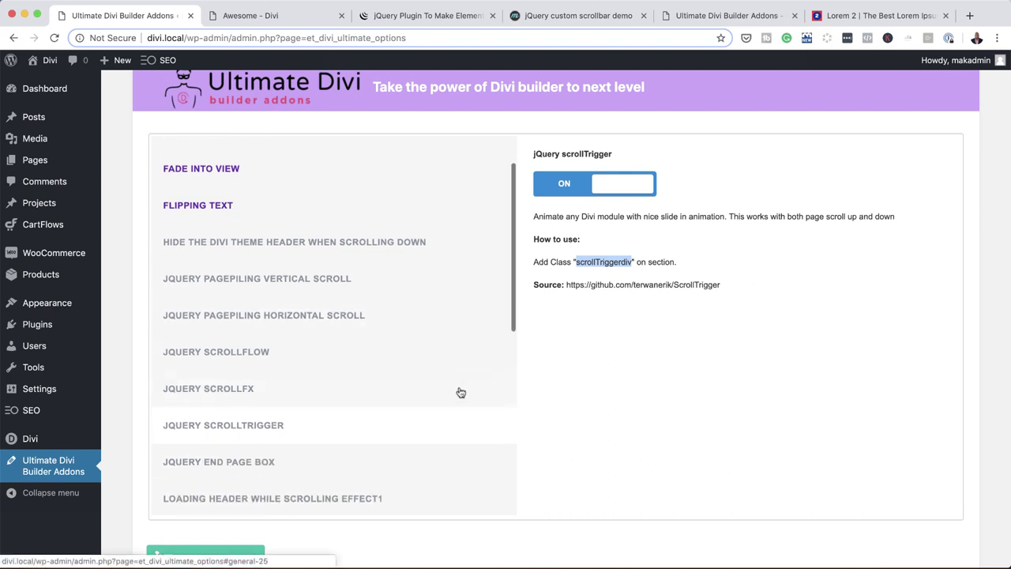
left_click(231, 557)
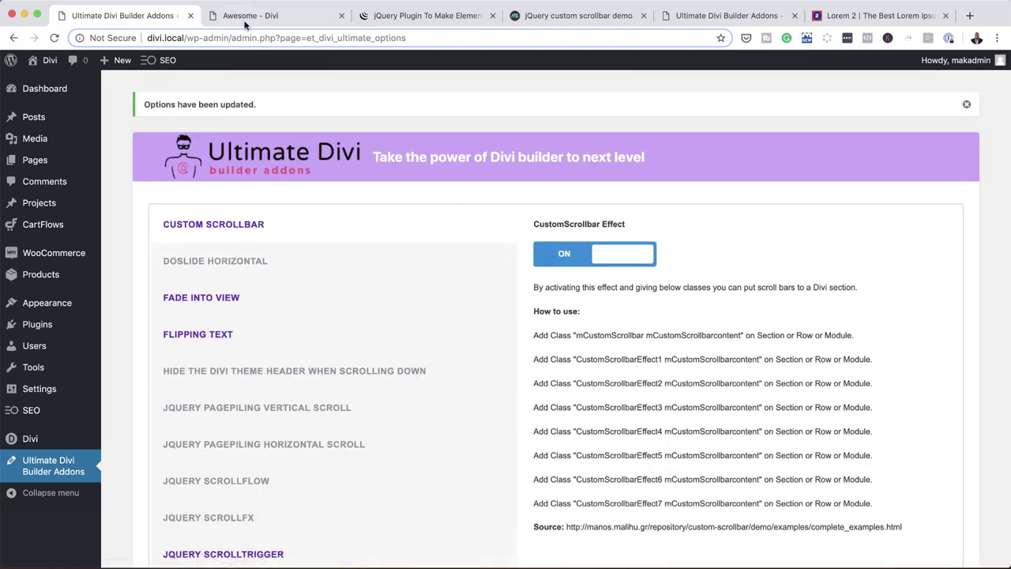
- Reopen the Awesome page in the Visual Builder and open the settings of the "Let's Start Something New" contact form section
left_click(267, 17)
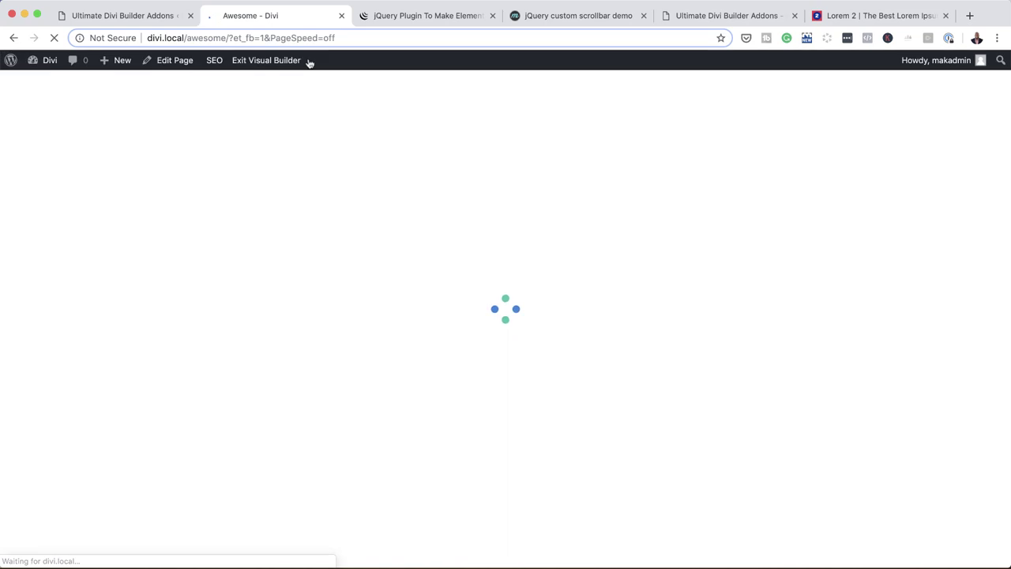
scroll(486, 384, "up", 10)
scroll(486, 384, "down", 10)
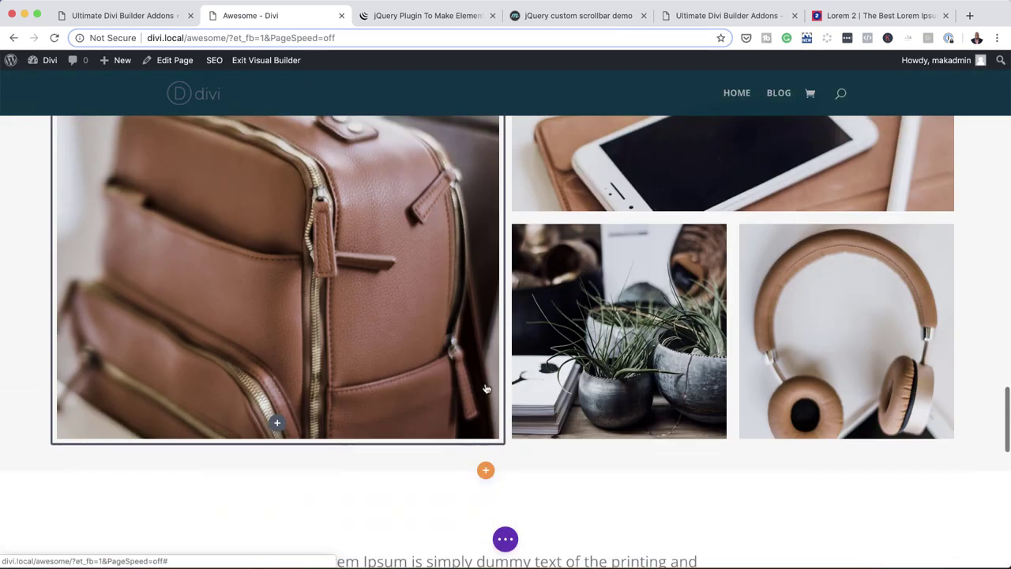
scroll(486, 384, "down", 4)
scroll(486, 383, "up", 4)
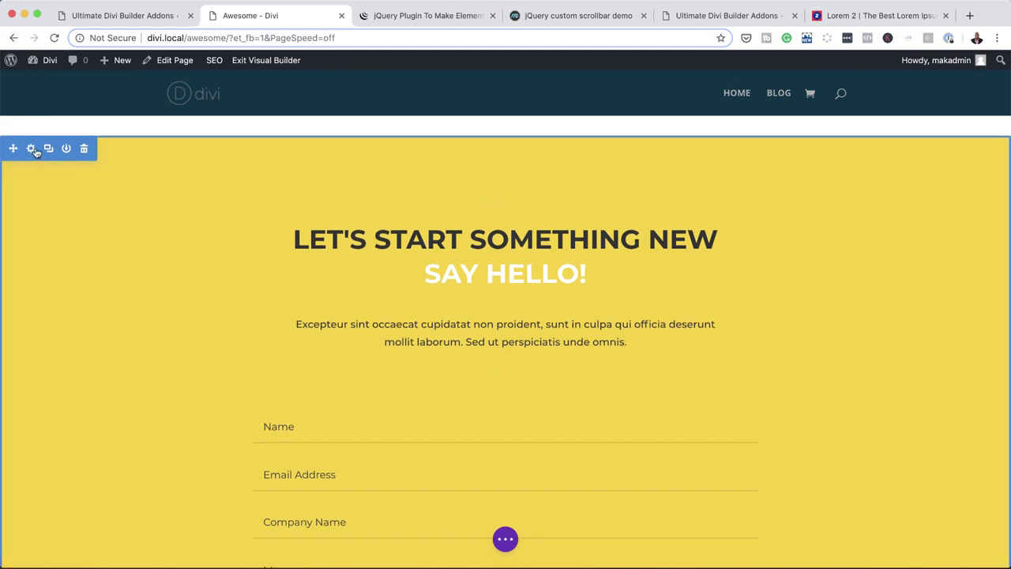
left_click(32, 149)
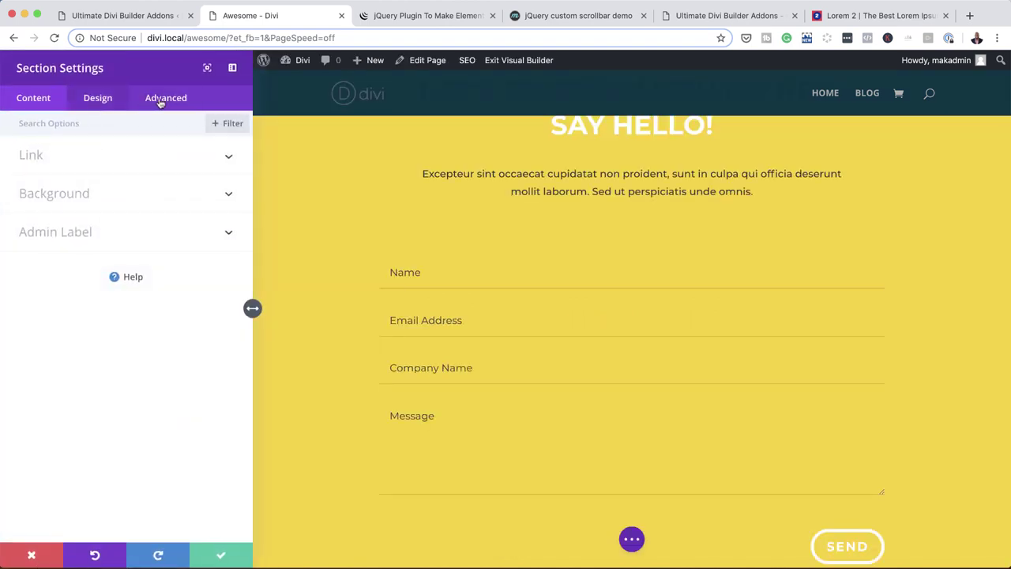
- Set the contact form section's CSS class to "scrollTriggerdiv", save the change and exit the Visual Builder
left_click(164, 98)
left_click(78, 156)
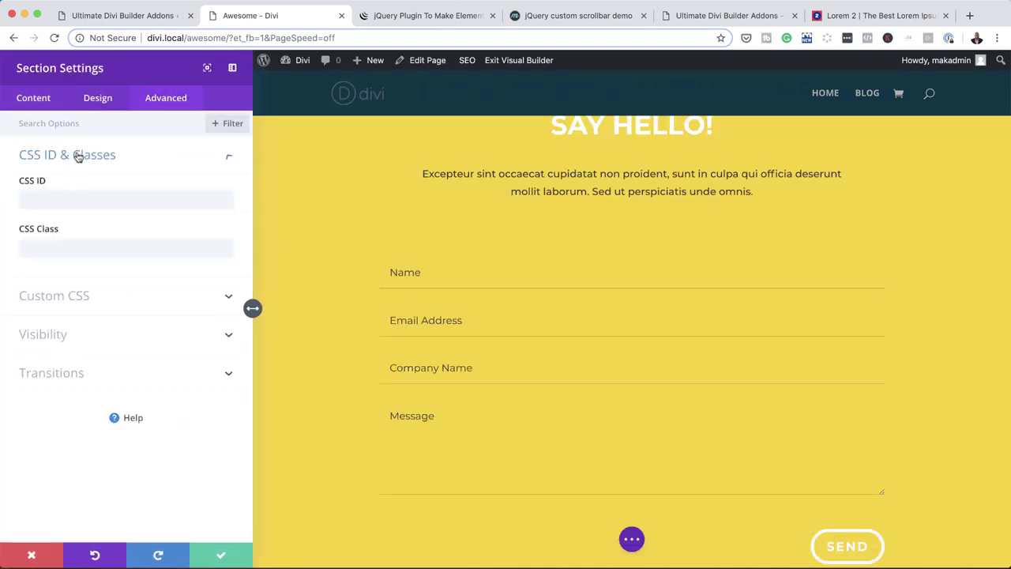
left_click(63, 245)
type("scrollTriggerdiv")
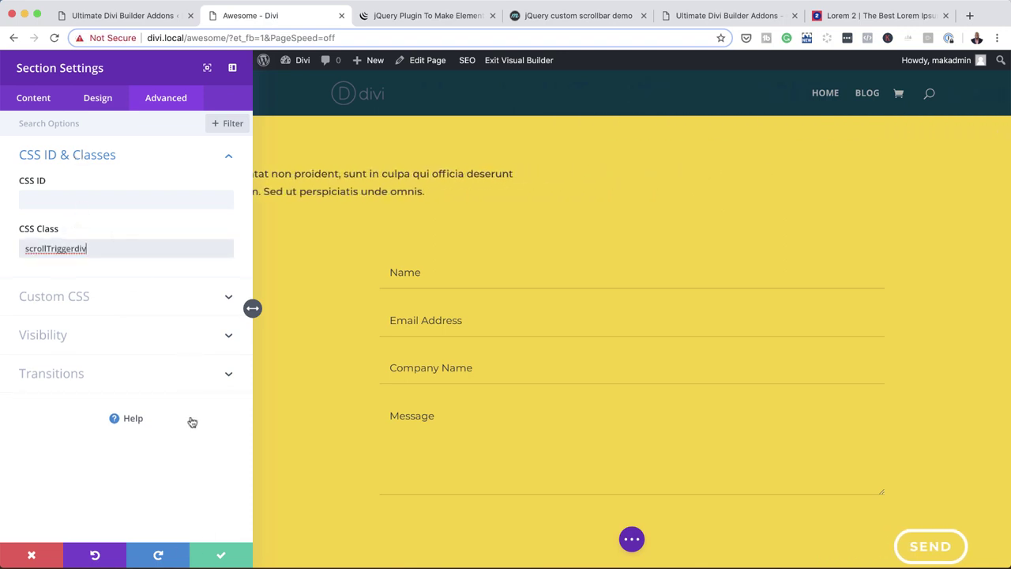
left_click(222, 558)
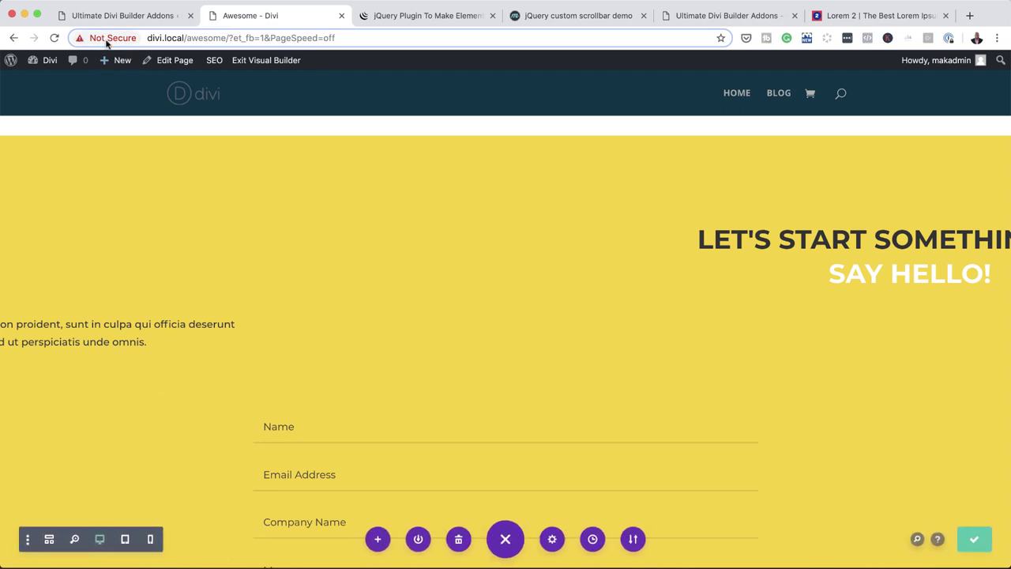
left_click(287, 62)
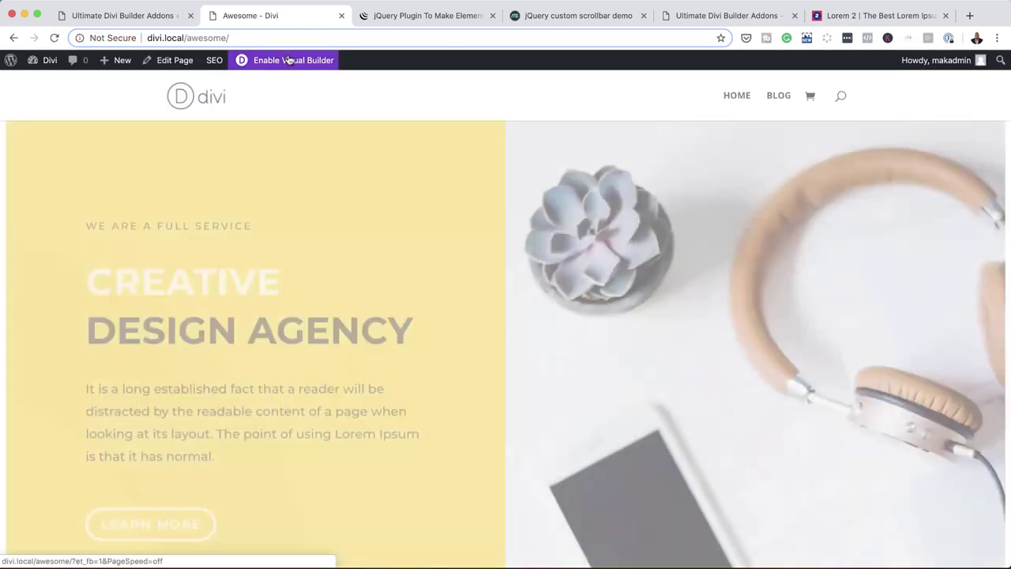
- Look through the whole live Awesome page down to the footer, examining how each section animates into view
scroll(464, 304, "down", 5)
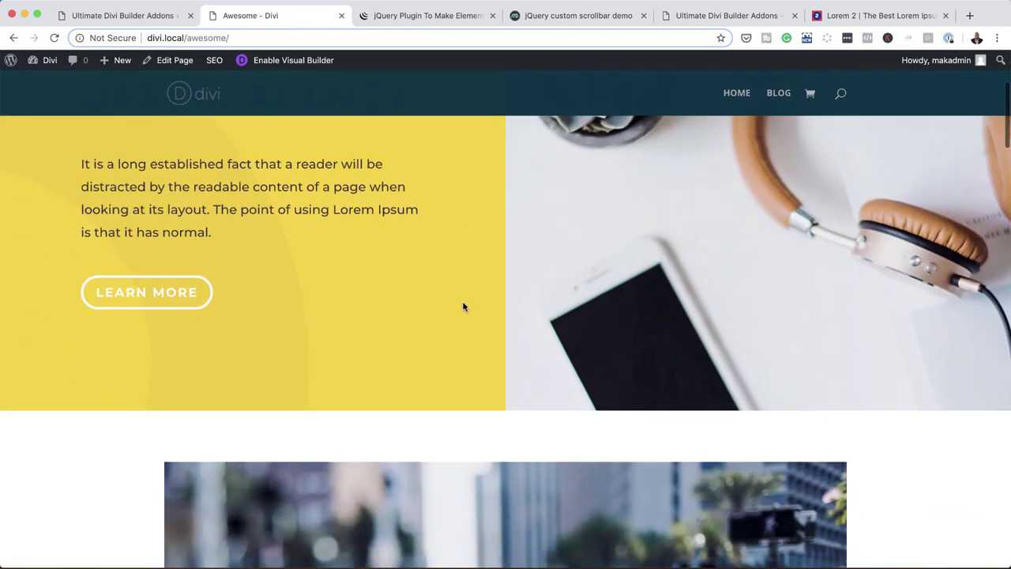
scroll(465, 307, "down", 3)
scroll(923, 335, "down", 5)
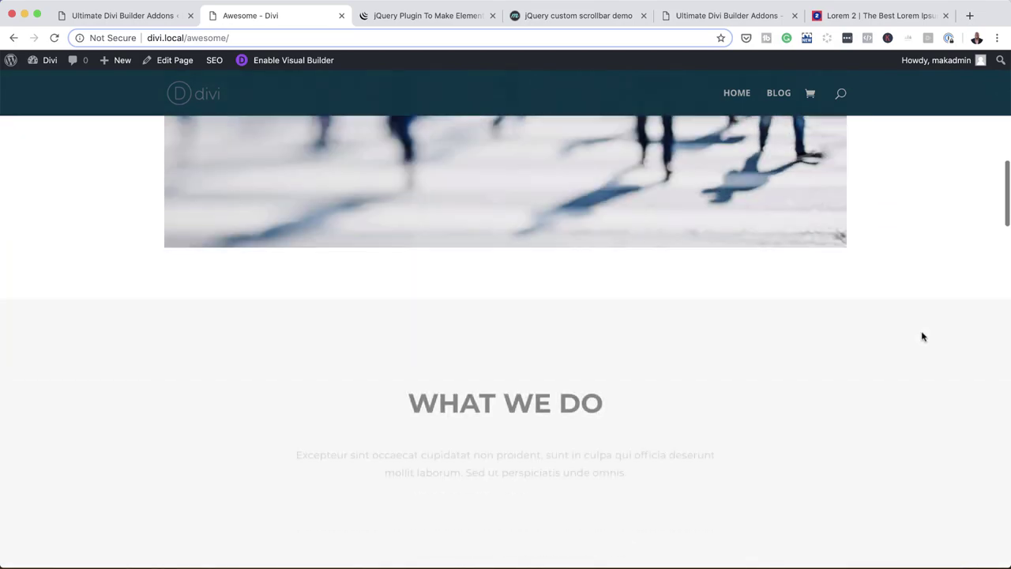
scroll(923, 337, "down", 10)
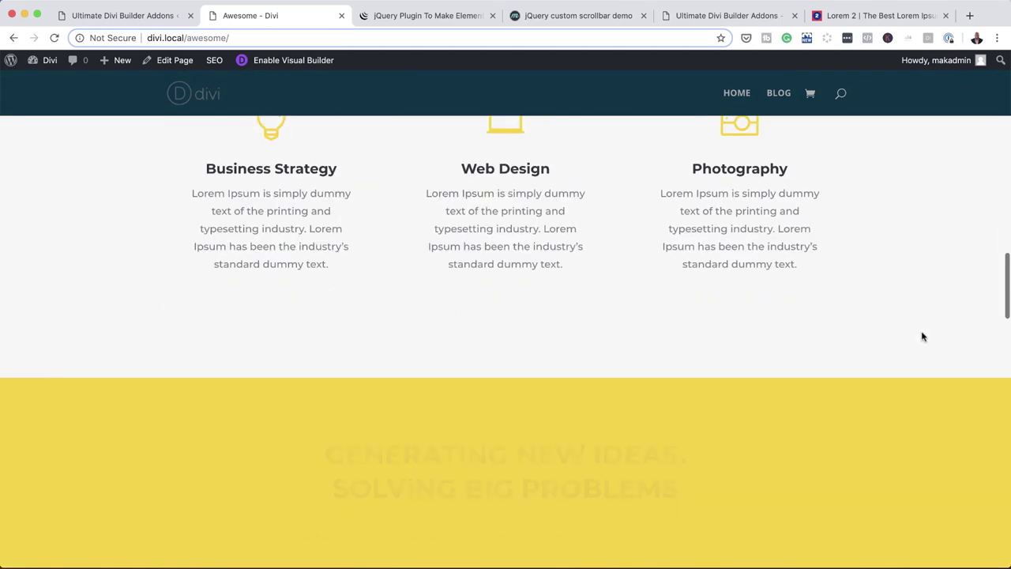
scroll(923, 336, "down", 5)
scroll(923, 337, "down", 1)
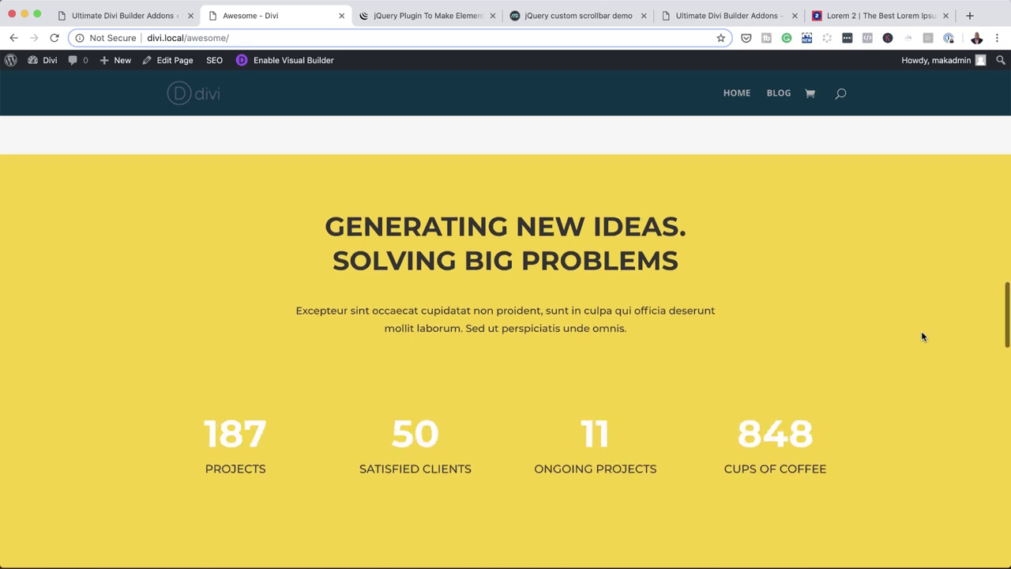
scroll(921, 336, "down", 10)
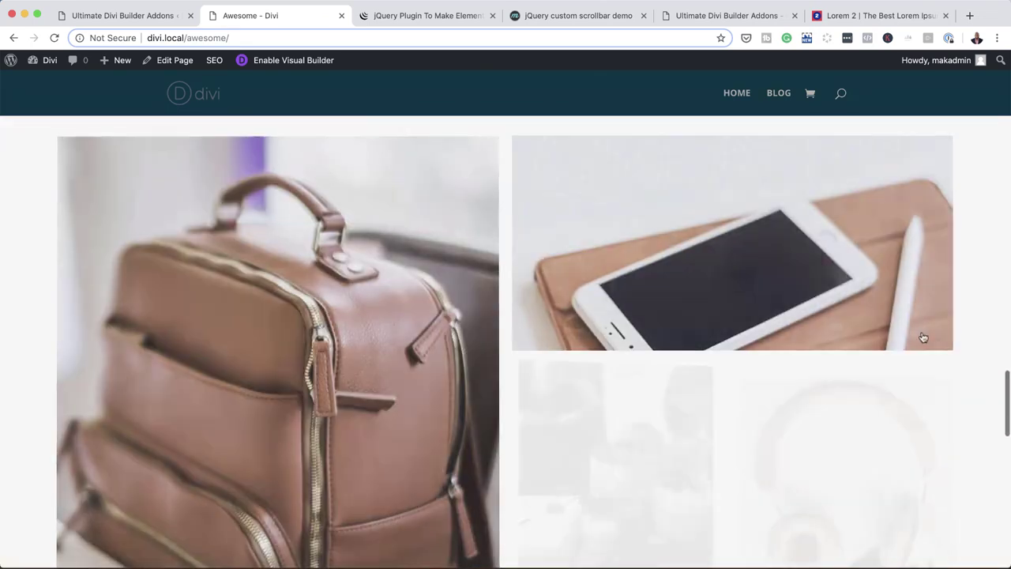
scroll(923, 337, "down", 10)
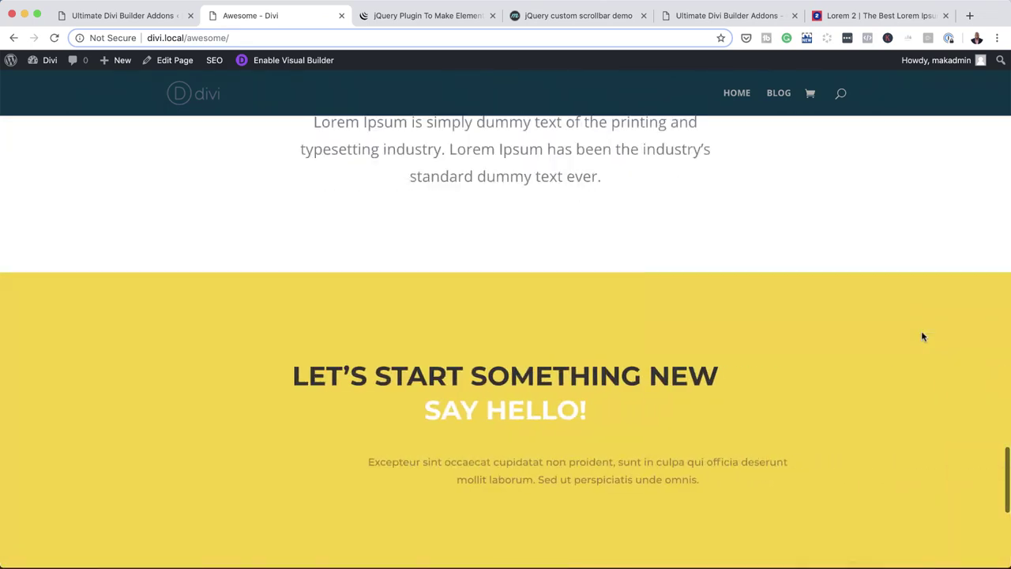
scroll(922, 336, "down", 5)
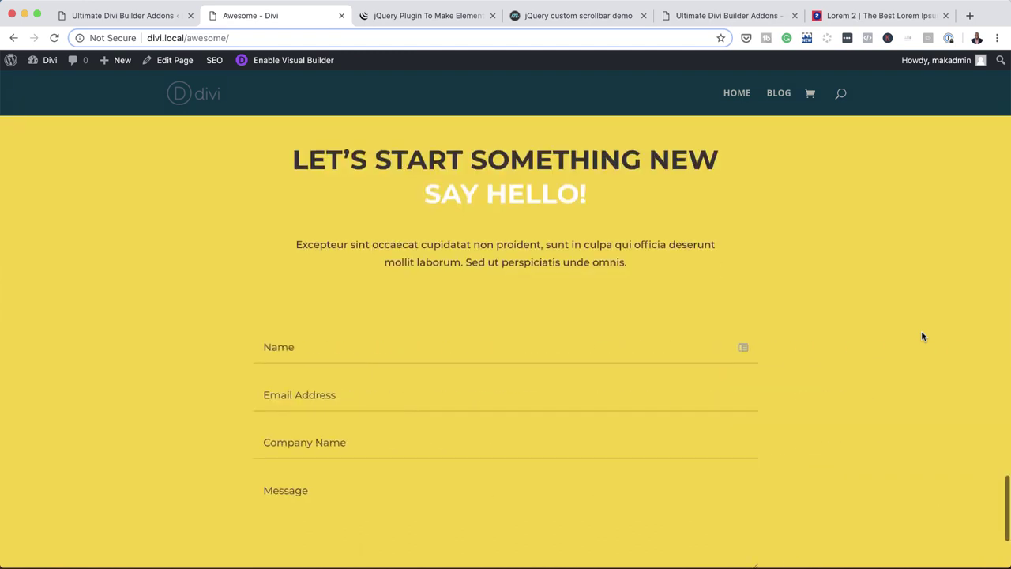
scroll(921, 336, "down", 3)
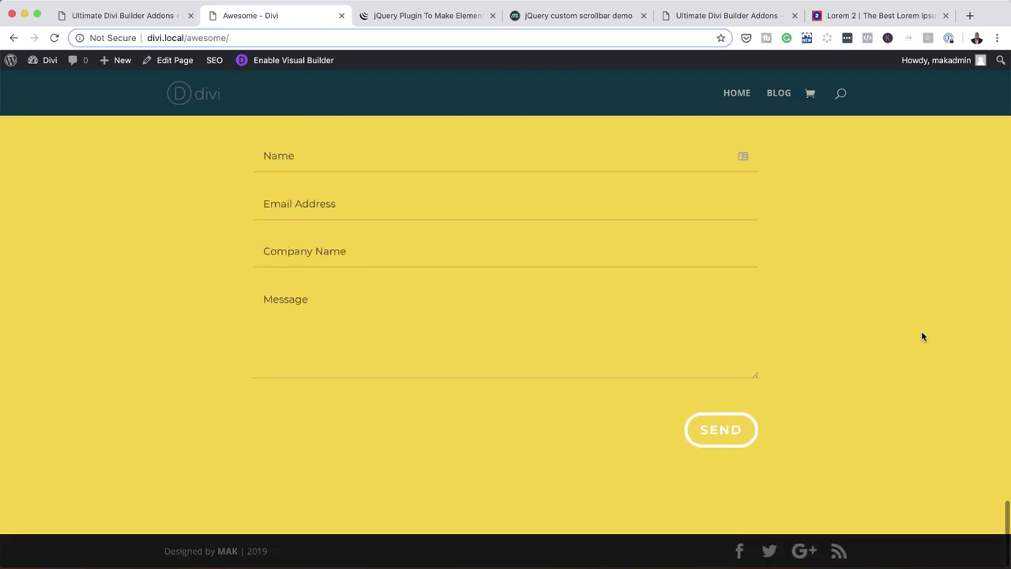
- Examine the slide-in animation of the contact form section repeatedly while moving up and down past it
scroll(922, 336, "up", 5)
scroll(921, 337, "down", 2)
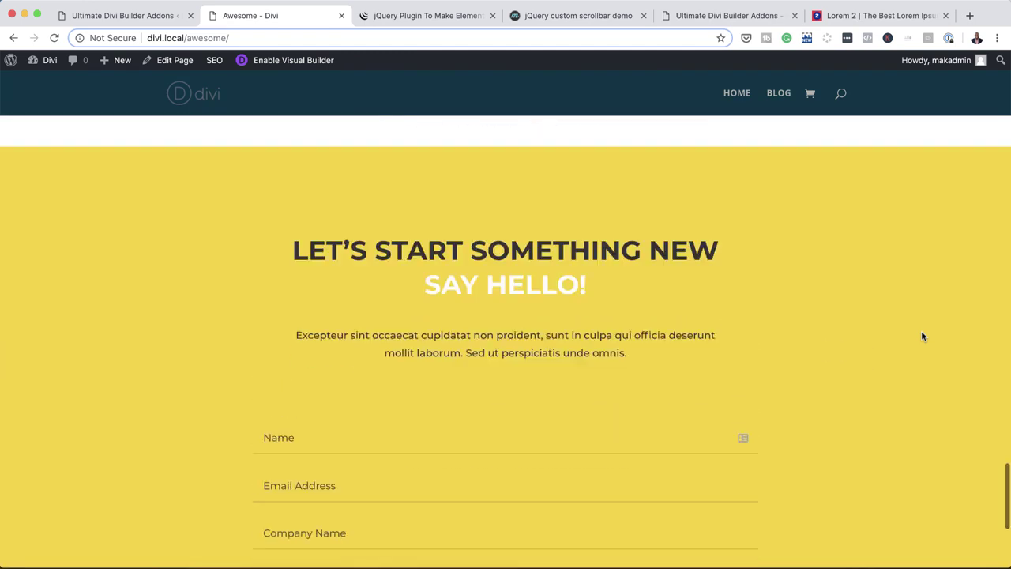
scroll(886, 319, "down", 4)
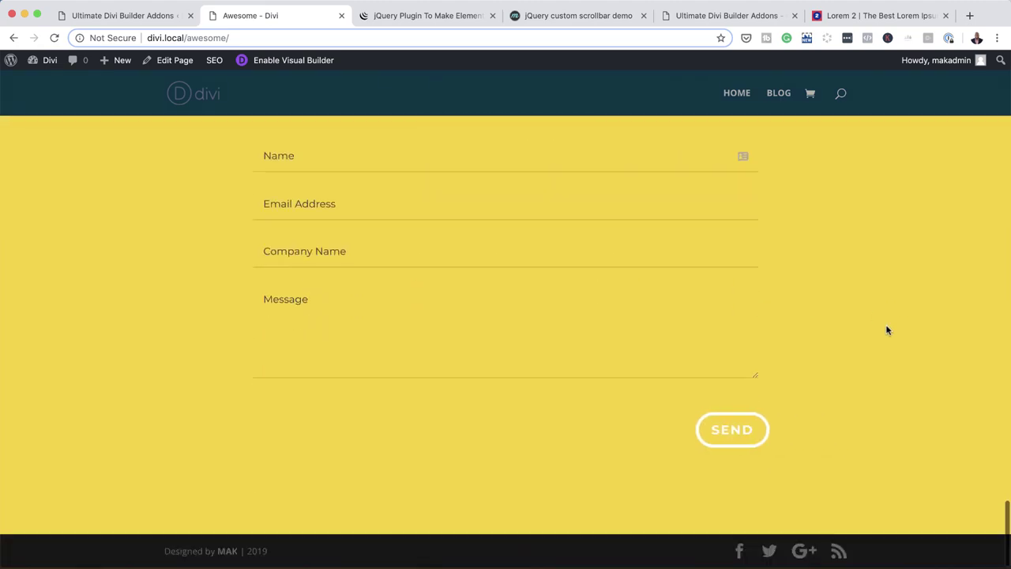
scroll(886, 330, "up", 8)
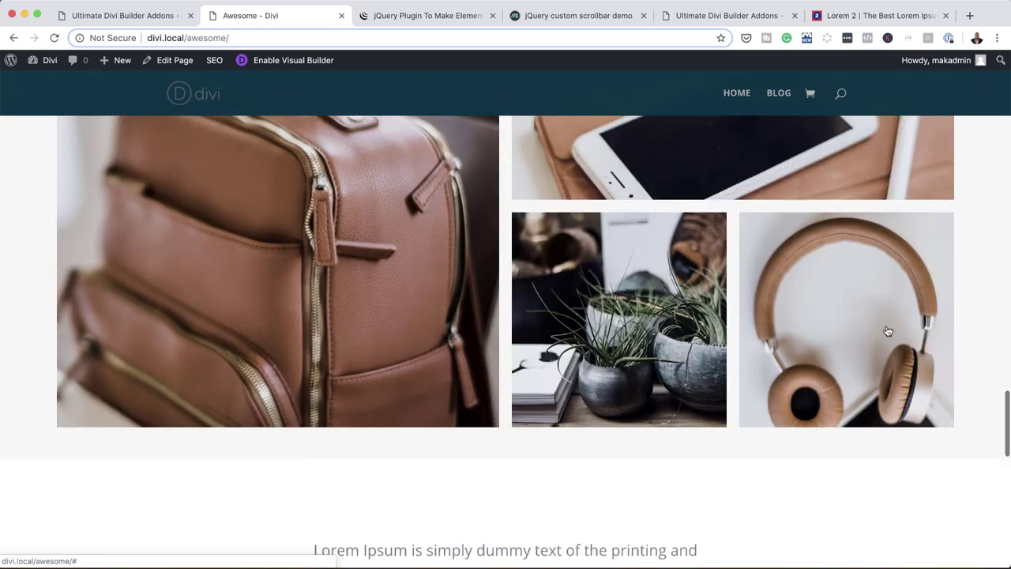
scroll(887, 330, "down", 4)
scroll(886, 330, "down", 8)
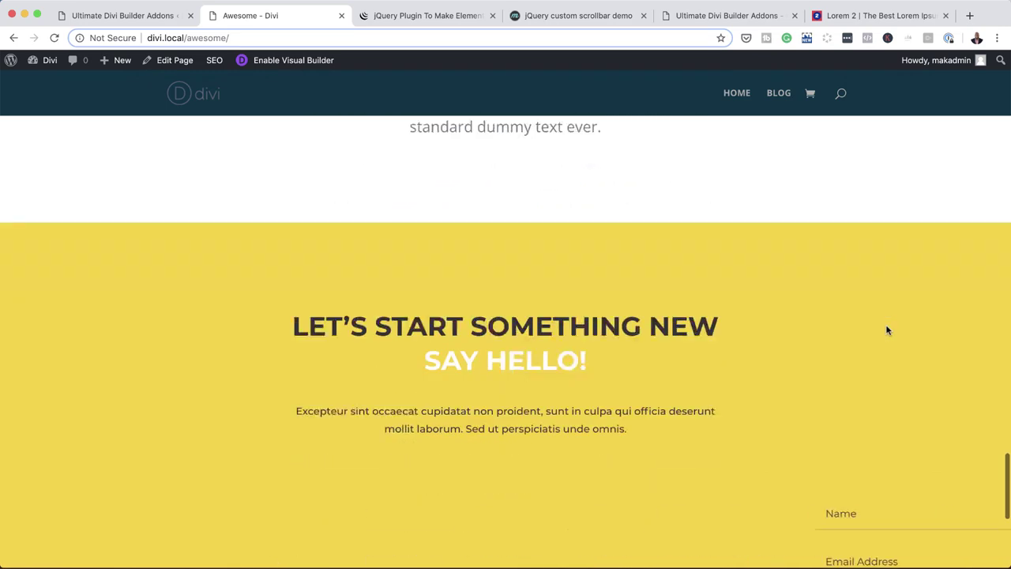
scroll(886, 330, "up", 8)
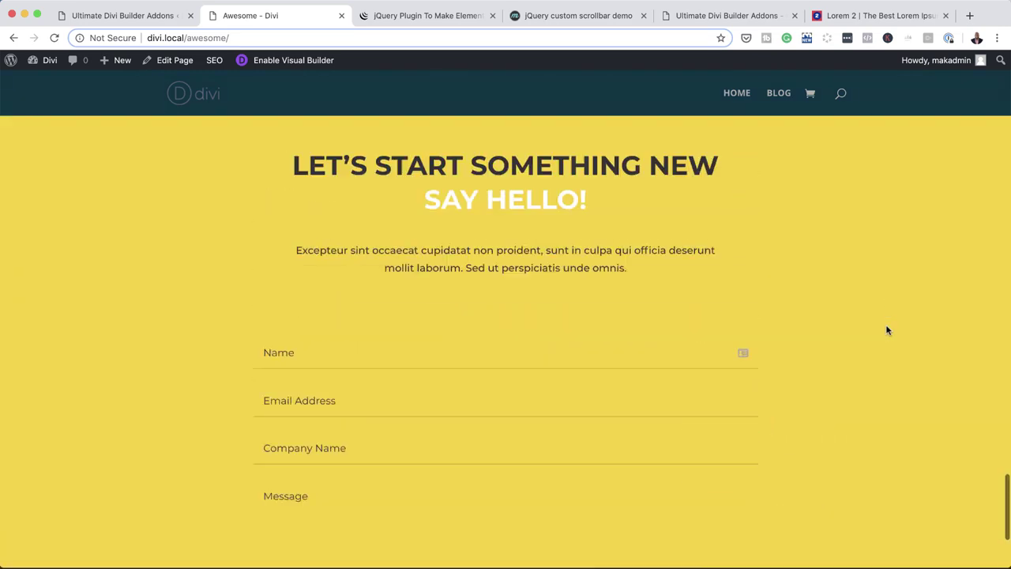
scroll(887, 331, "down", 4)
scroll(887, 330, "down", 2)
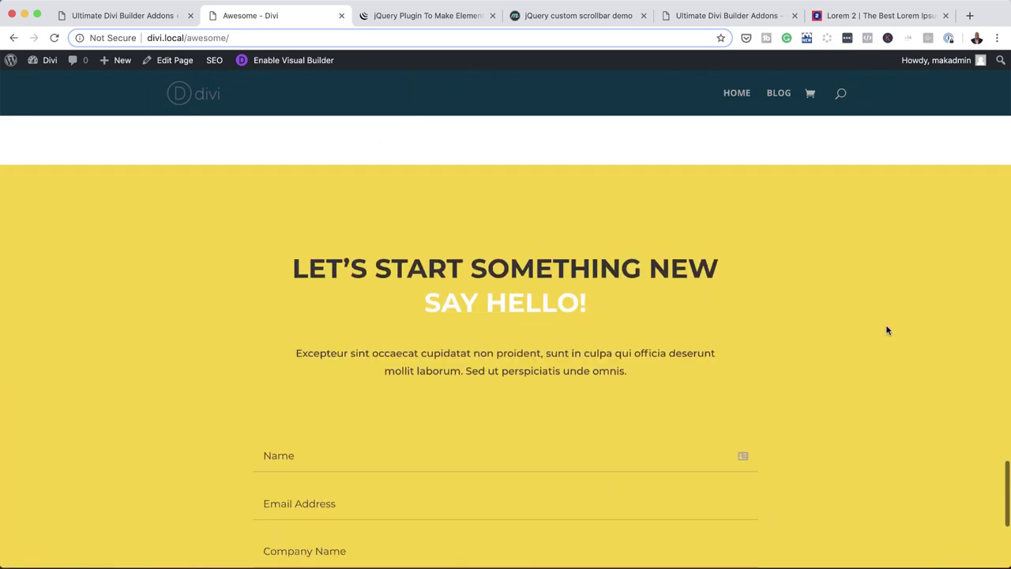
scroll(886, 331, "down", 5)
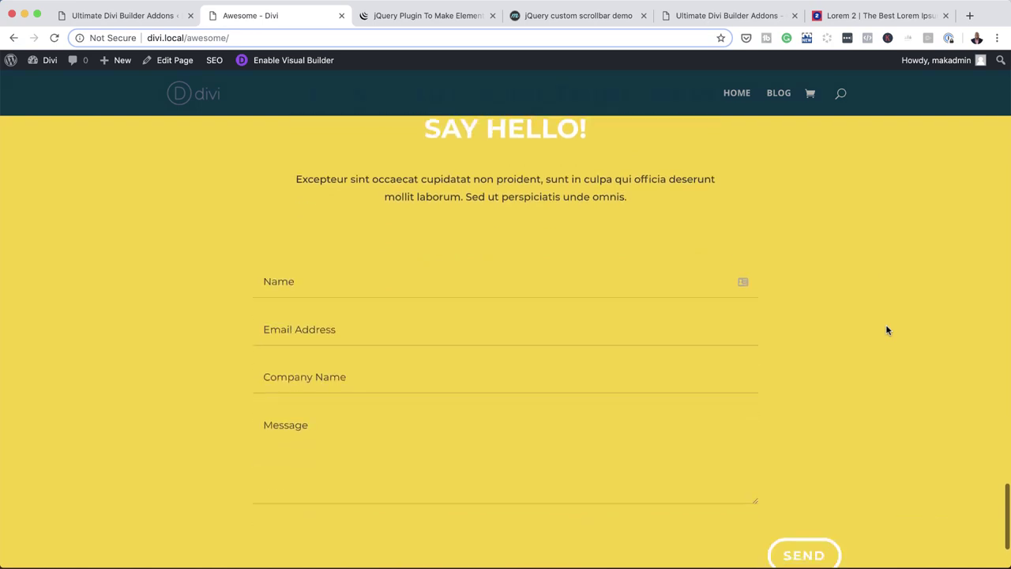
- Check the contact form section's scroll animation again from the Lorem Ipsum text down to the footer, and return to the page's beginning
scroll(887, 330, "down", 1)
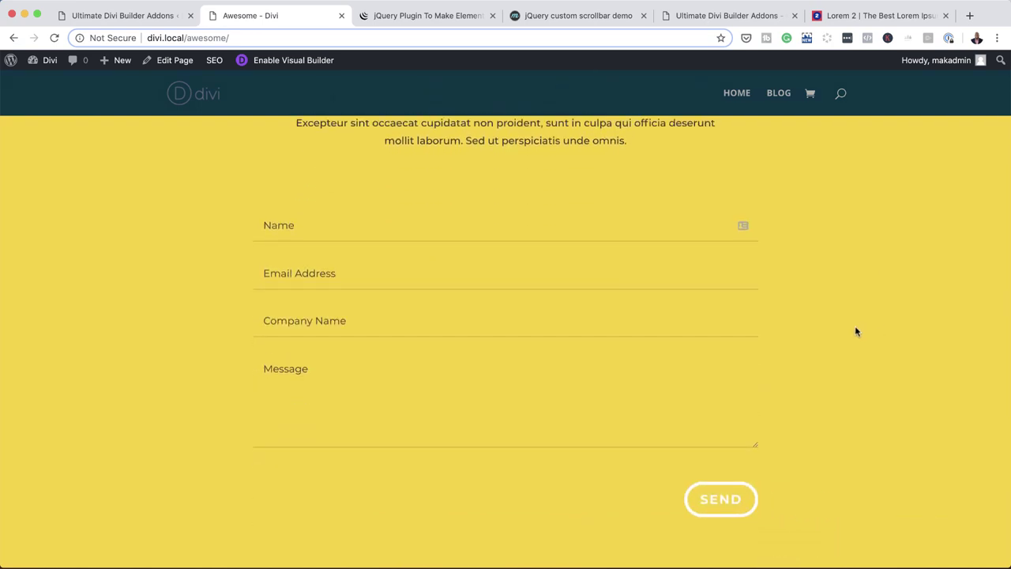
scroll(875, 332, "up", 2)
scroll(876, 332, "up", 5)
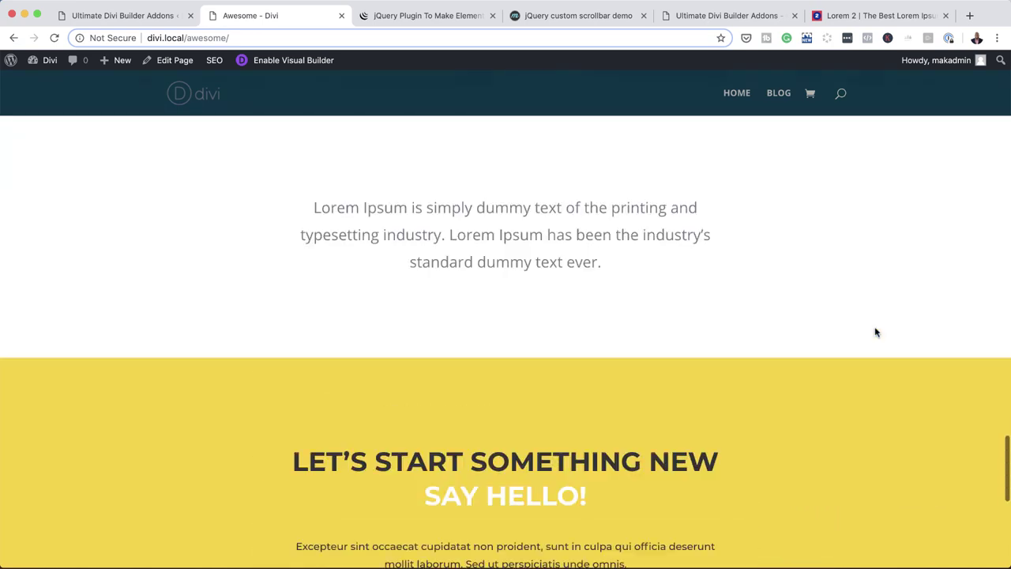
scroll(875, 332, "up", 3)
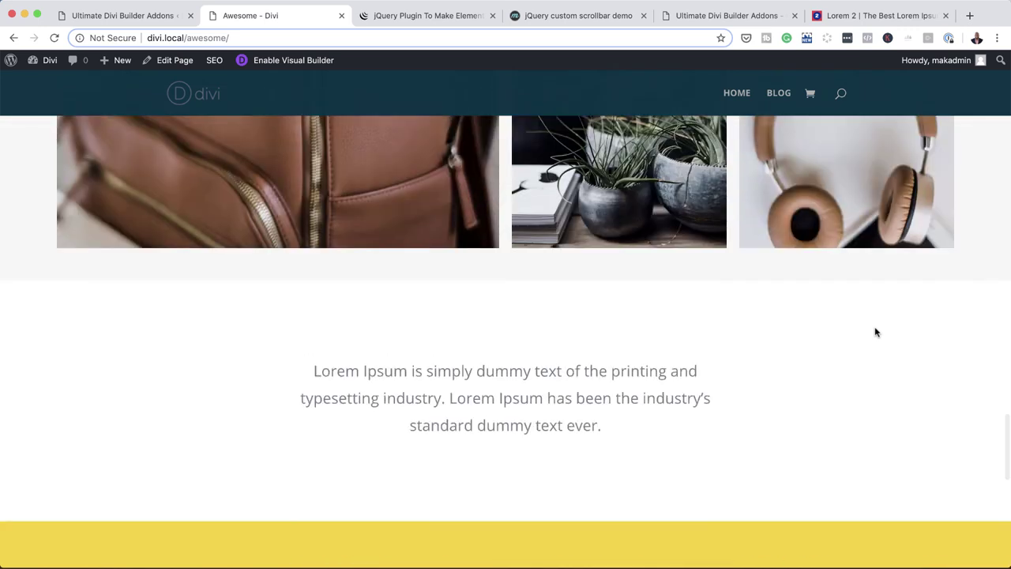
scroll(980, 459, "down", 1)
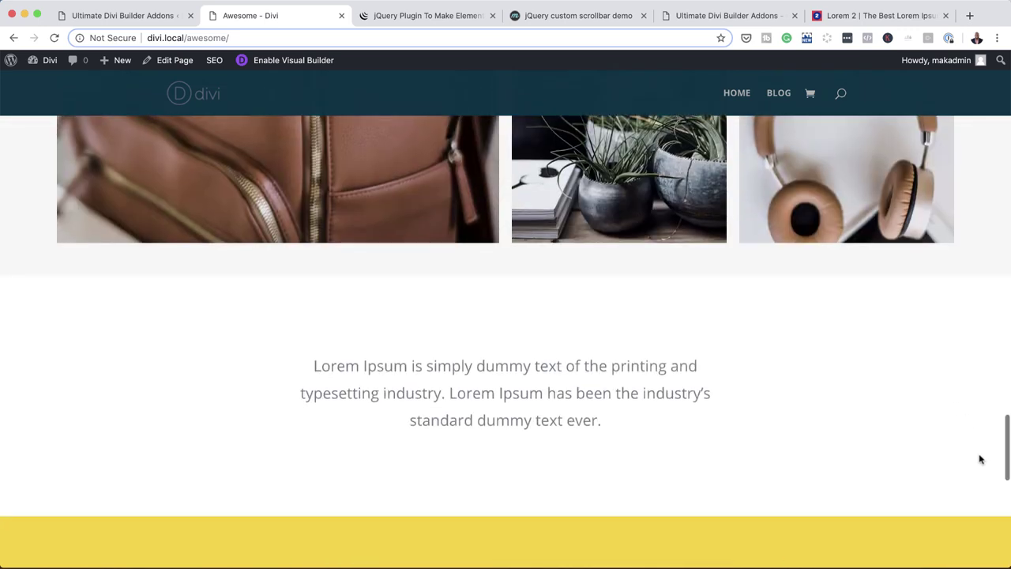
scroll(979, 459, "down", 2)
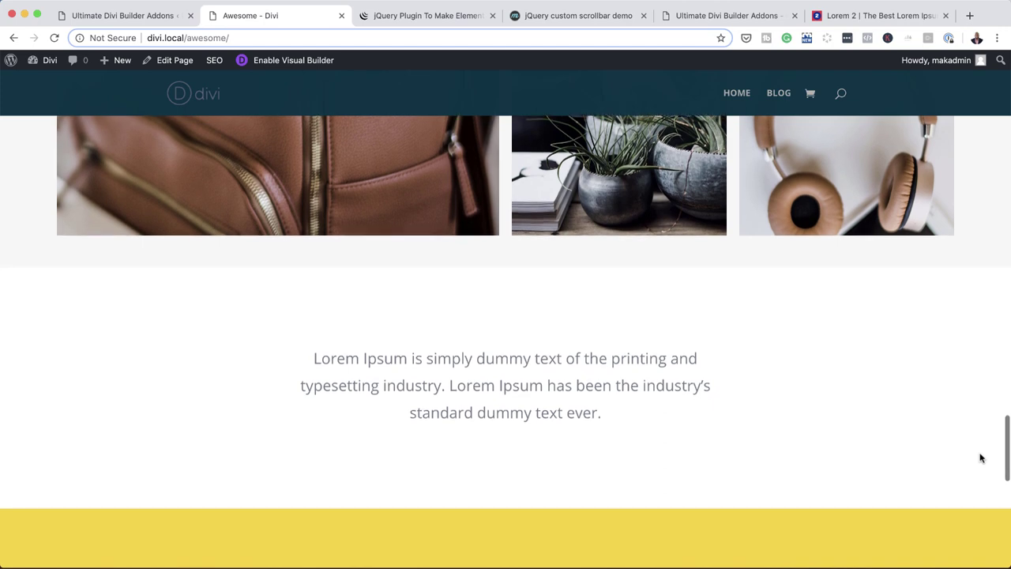
scroll(981, 458, "down", 2)
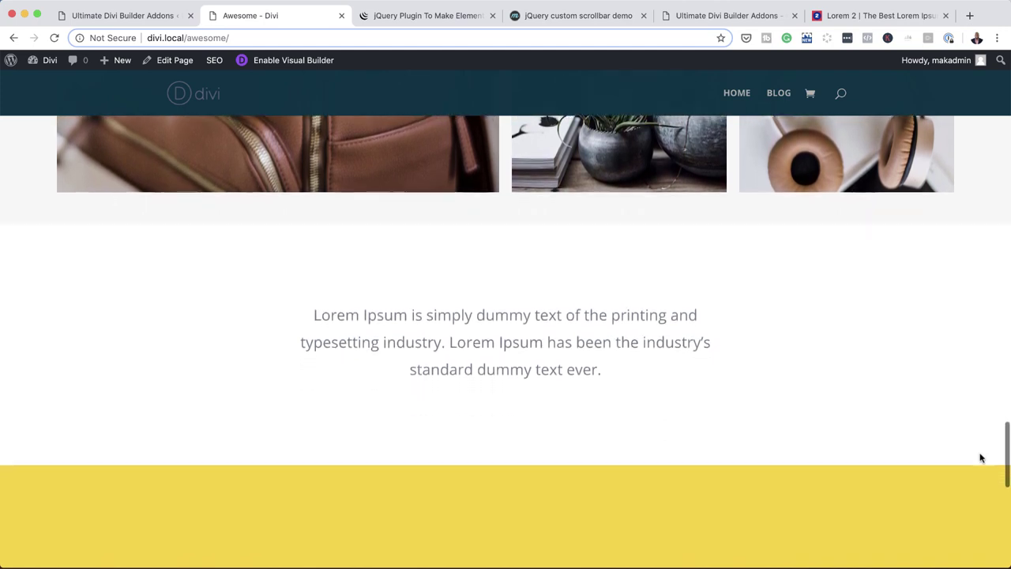
scroll(982, 458, "down", 2)
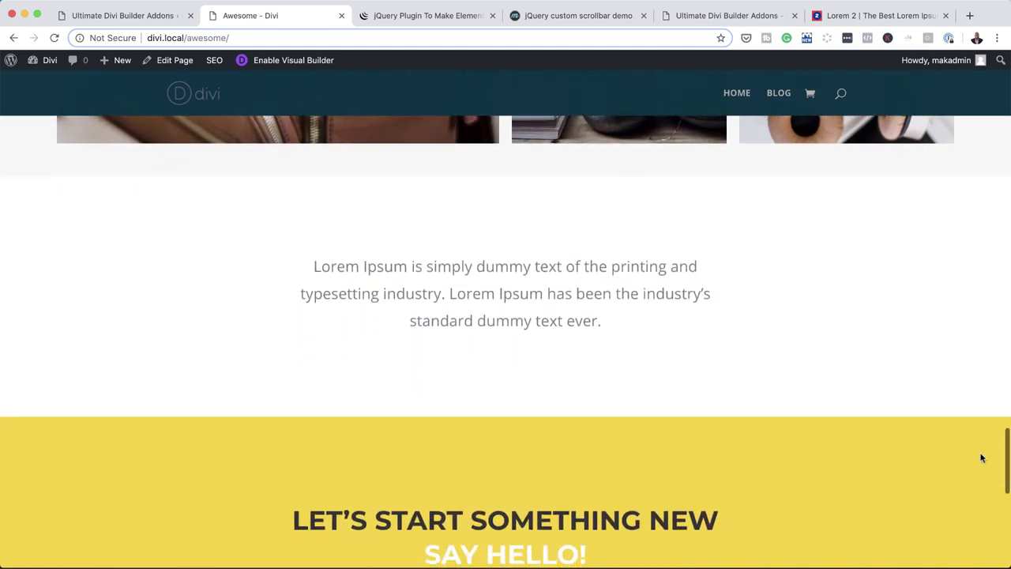
scroll(982, 458, "down", 5)
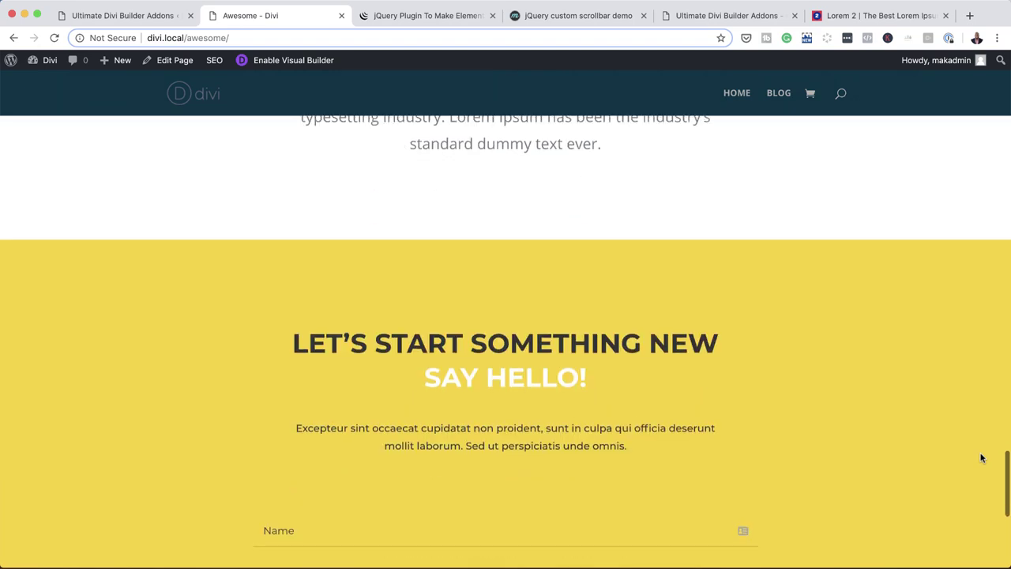
scroll(982, 458, "down", 10)
scroll(981, 459, "down", 1)
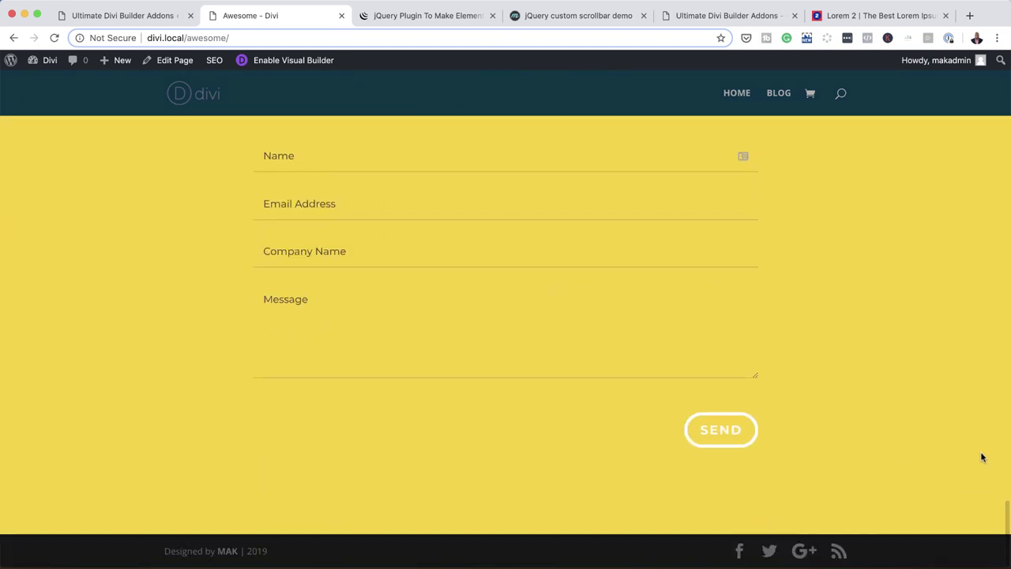
scroll(983, 459, "up", 20)
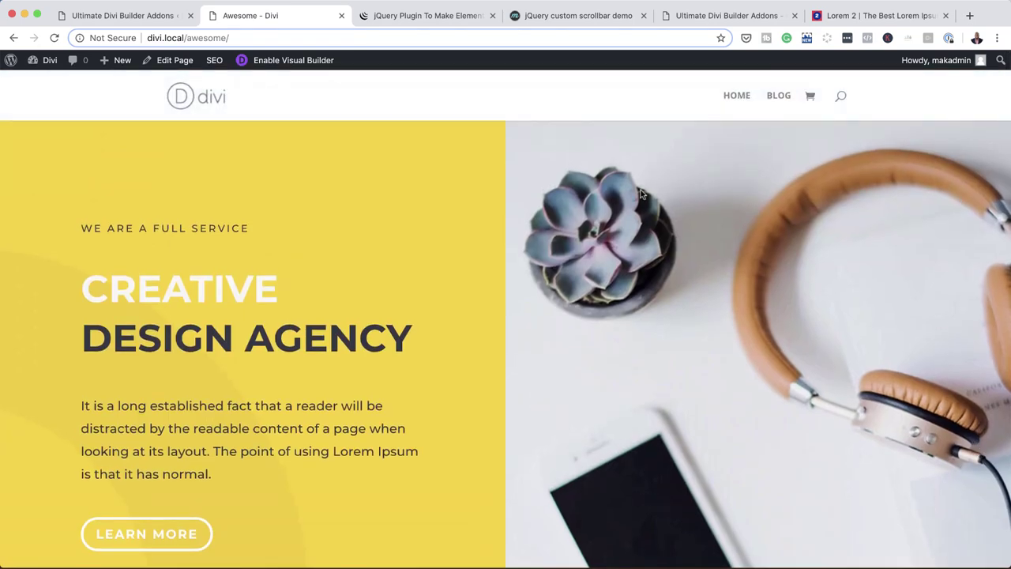
- Turn off the CustomScrollbar effect in the Ultimate Divi Builder Addons options and review the plugin's usage notes
left_click(127, 16)
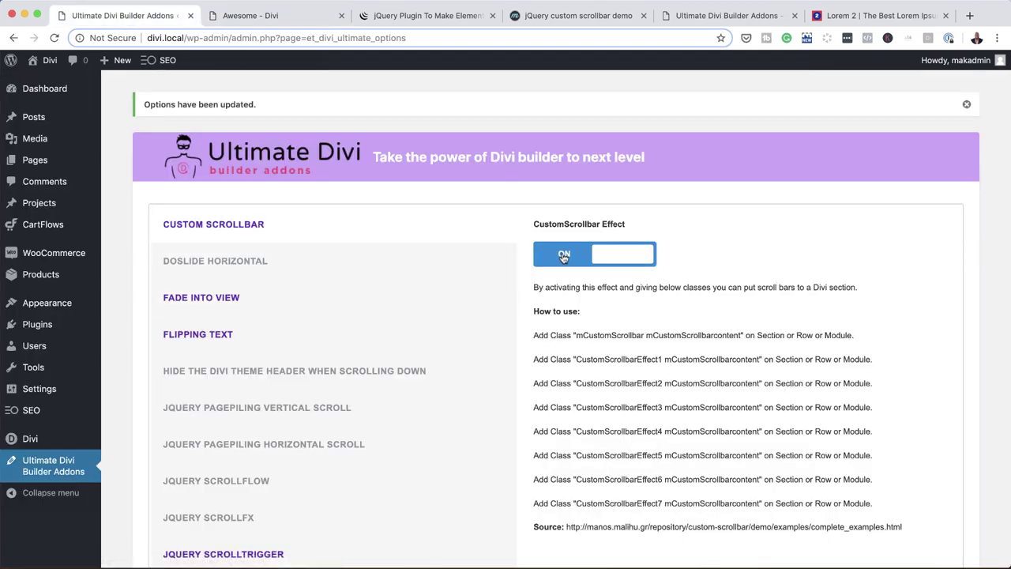
left_click(569, 259)
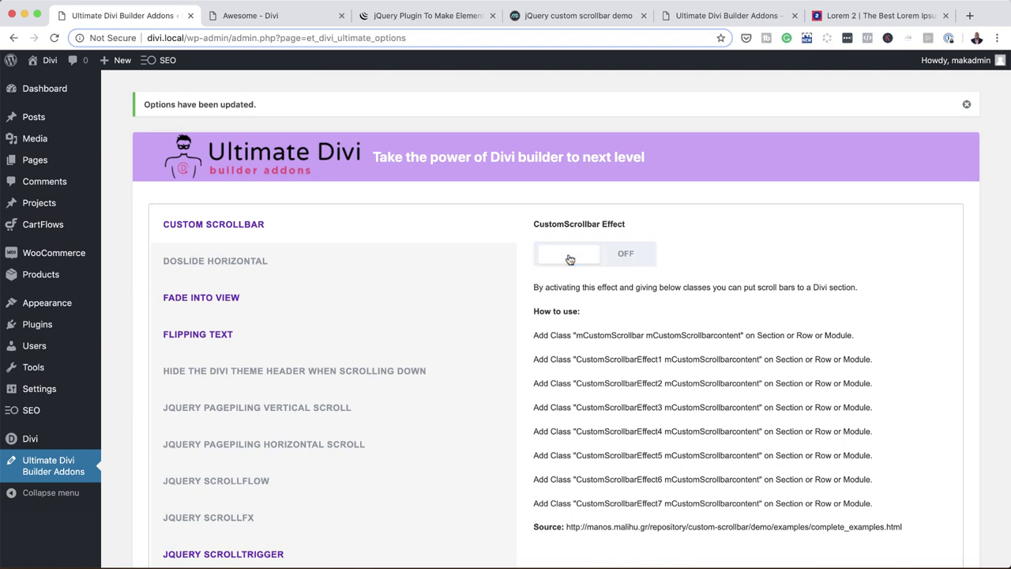
scroll(445, 419, "down", 5)
scroll(444, 427, "up", 5)
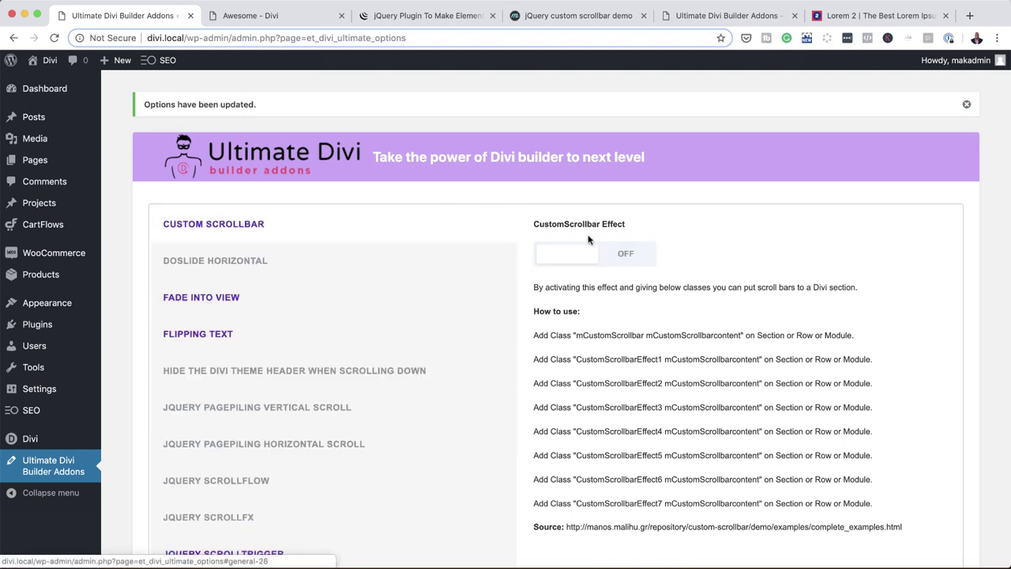
scroll(472, 530, "down", 1)
scroll(471, 530, "down", 10)
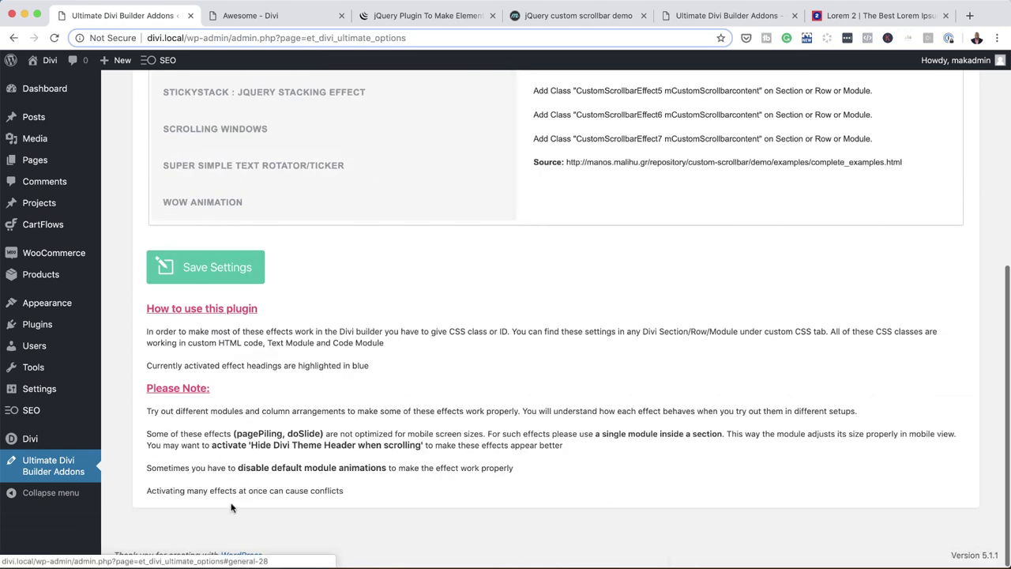